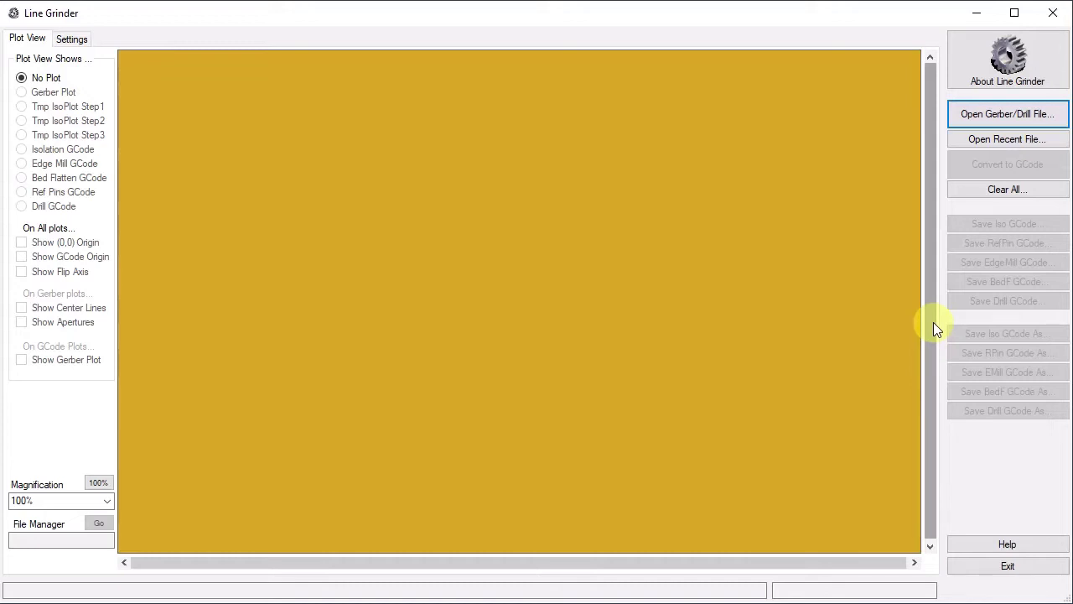
# Step: Look over the KiCad board's copper, edge-cut and drill files, then choose LineGrinderDemoVideoBoard_KiCad-F_Cu.gbr
pyautogui.press('Tab')
pyautogui.press('Tab')
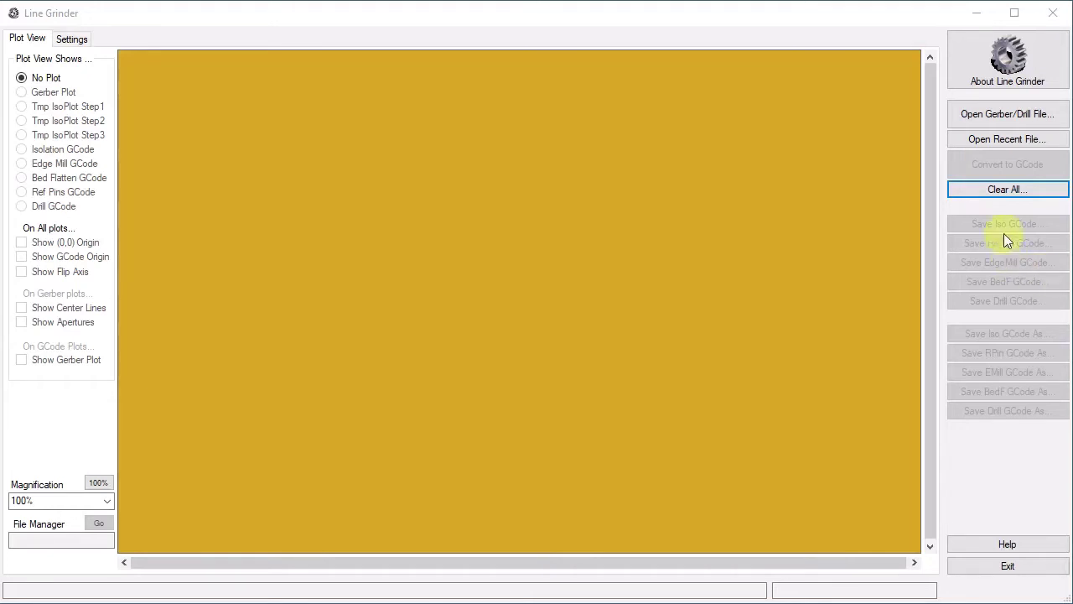
pyautogui.click(993, 112)
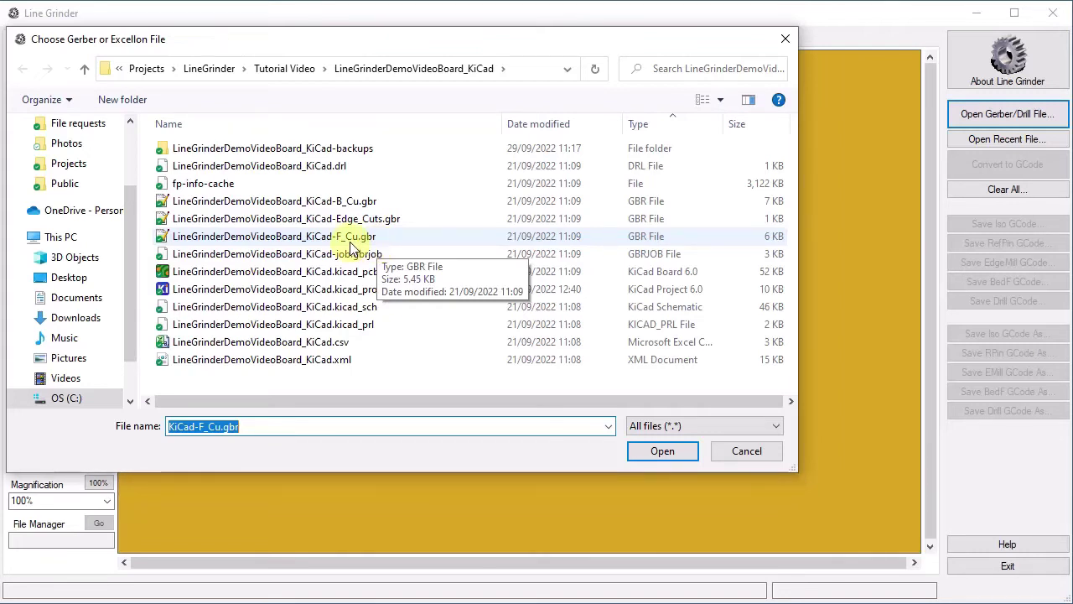
pyautogui.click(351, 243)
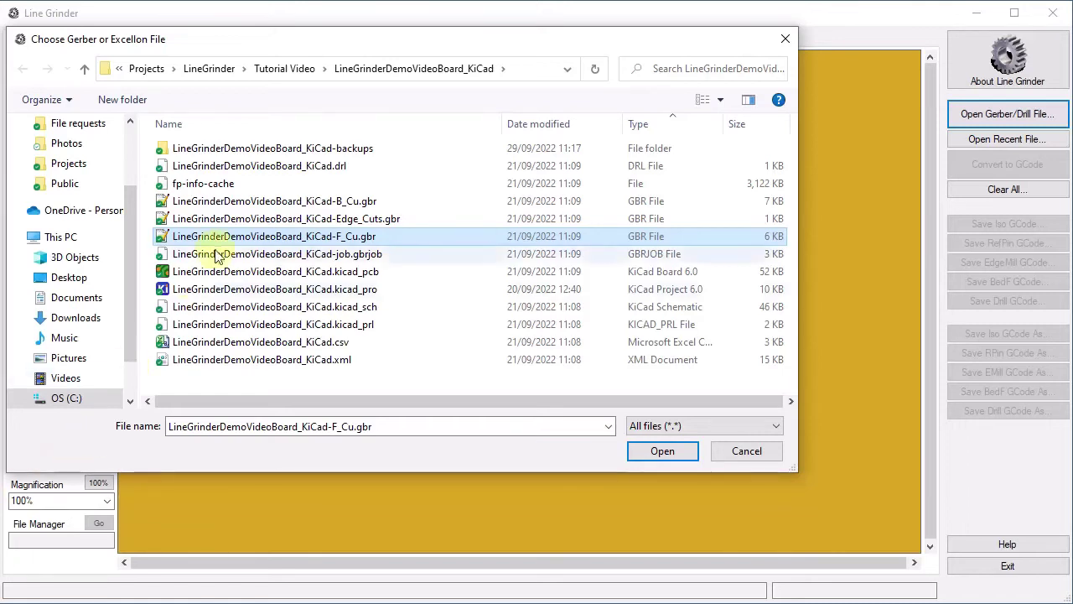
pyautogui.click(302, 198)
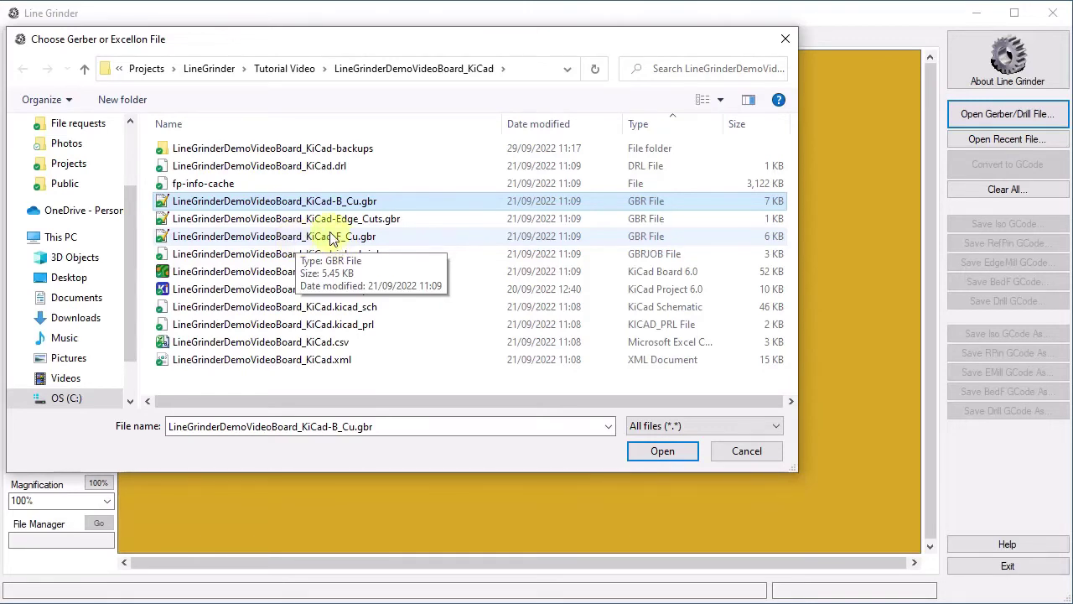
pyautogui.click(322, 222)
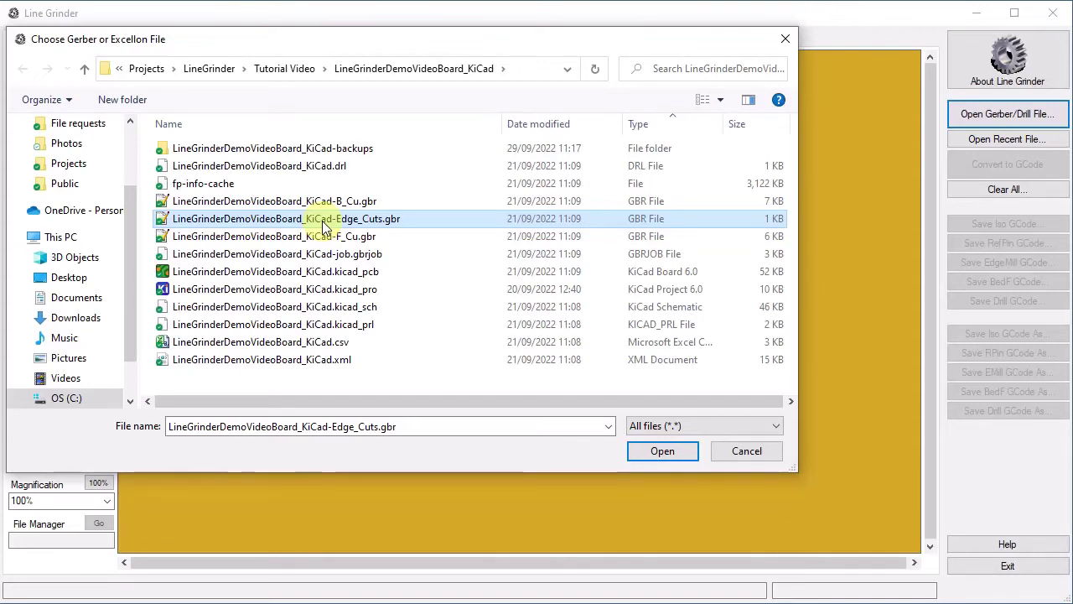
pyautogui.click(288, 166)
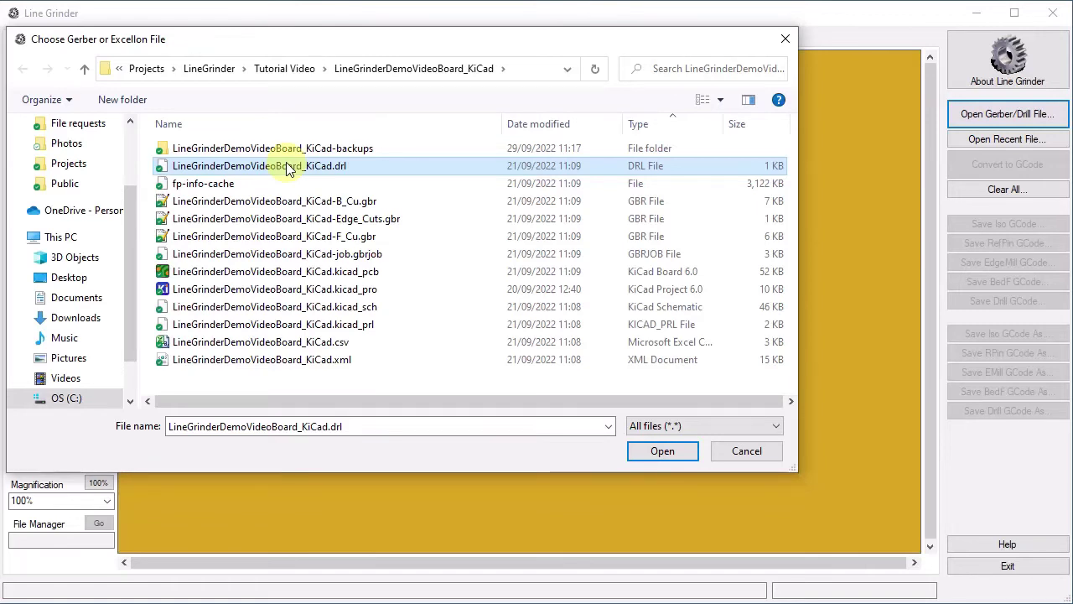
pyautogui.click(313, 238)
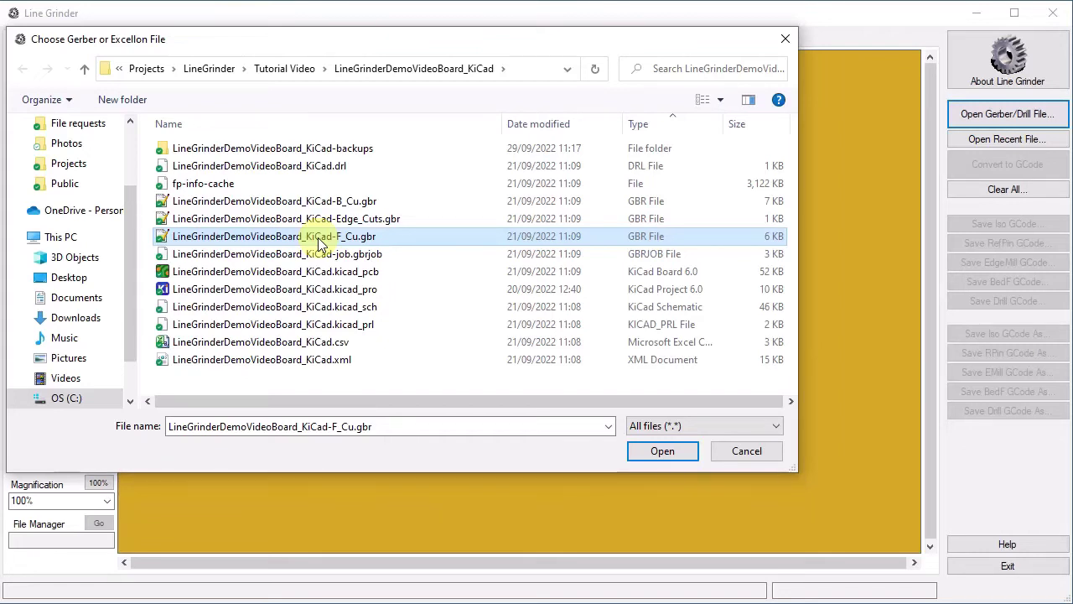
pyautogui.doubleClick(323, 239)
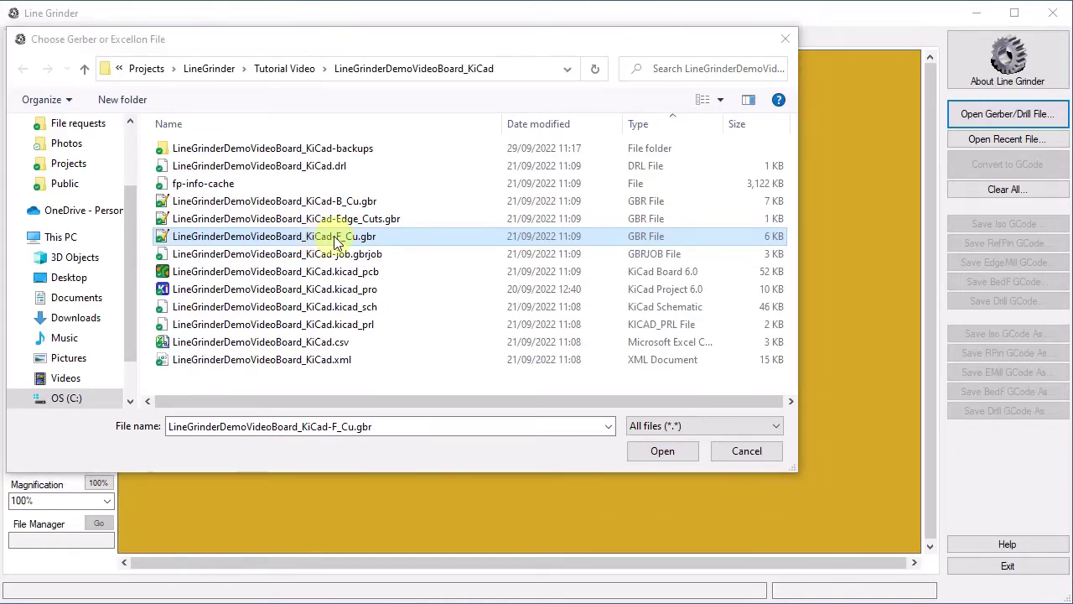
# Step: Load the F_Cu Gerber and scroll through its raw text on the Gerber File tab
pyautogui.click(661, 449)
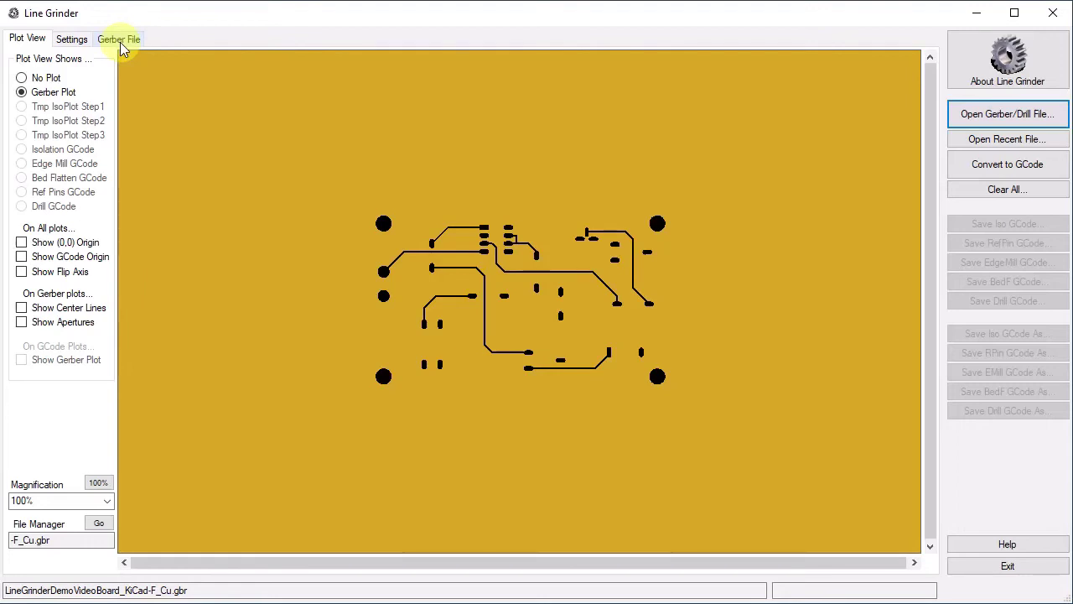
pyautogui.click(120, 42)
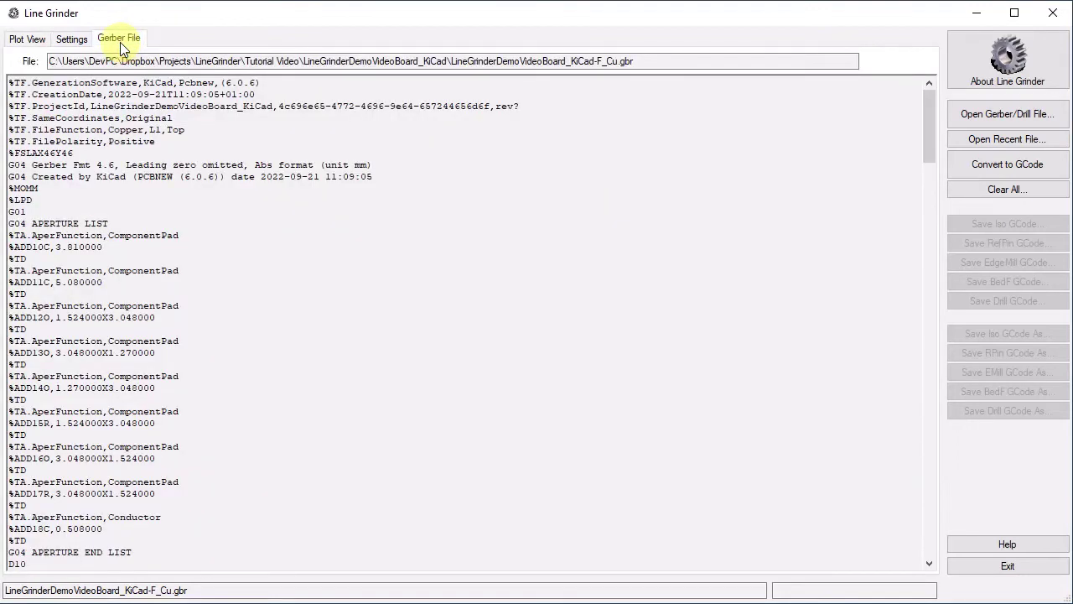
pyautogui.scroll(-9, 355, 249)
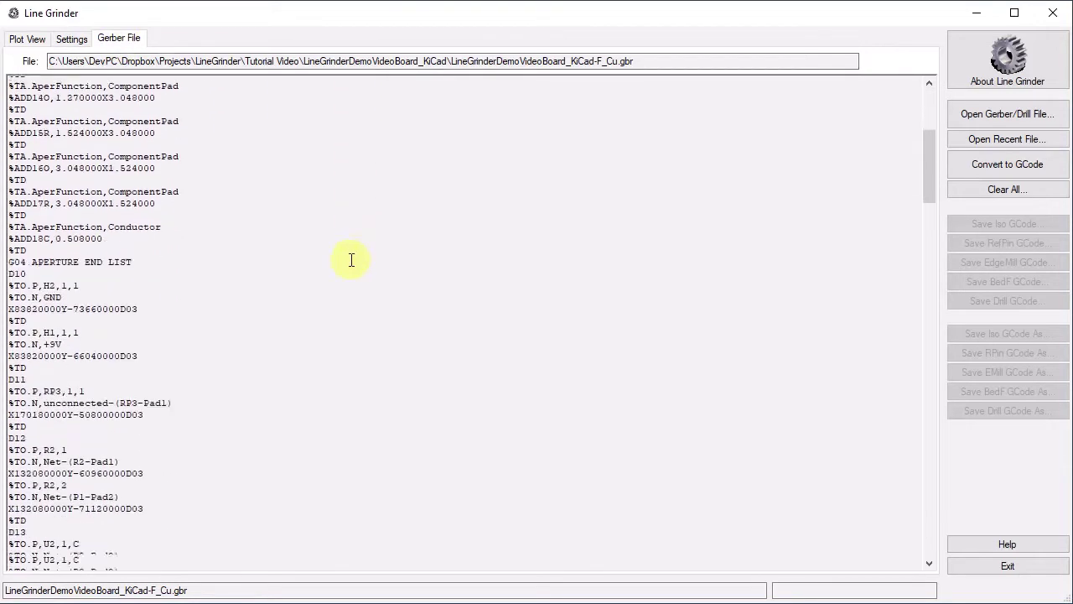
pyautogui.scroll(-12, 351, 260)
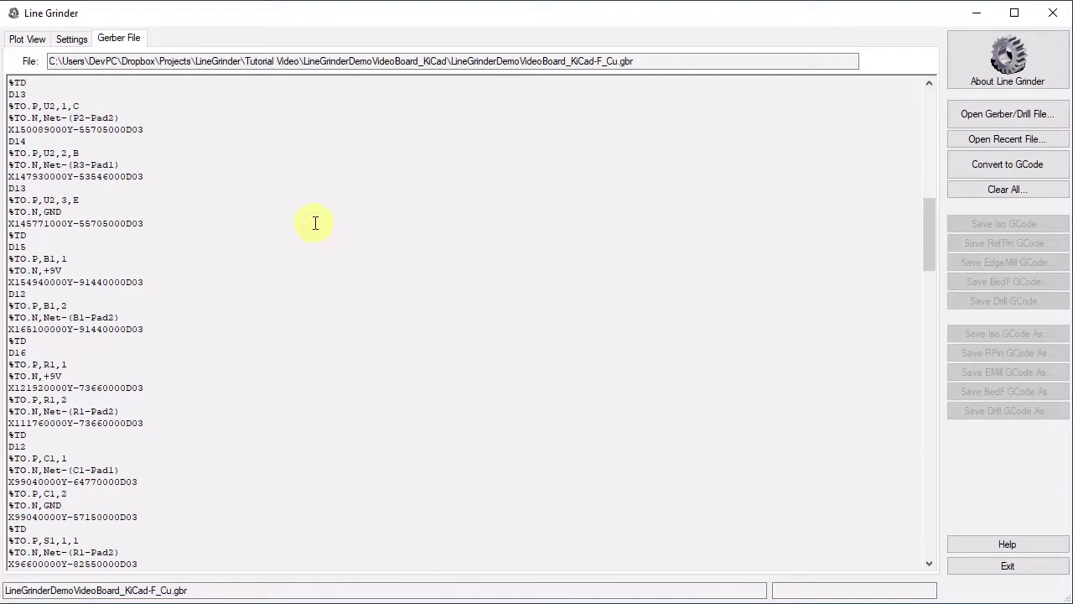
# Step: Back on the Plot View, generate isolation G-code from the front copper and confirm the success message
pyautogui.click(28, 42)
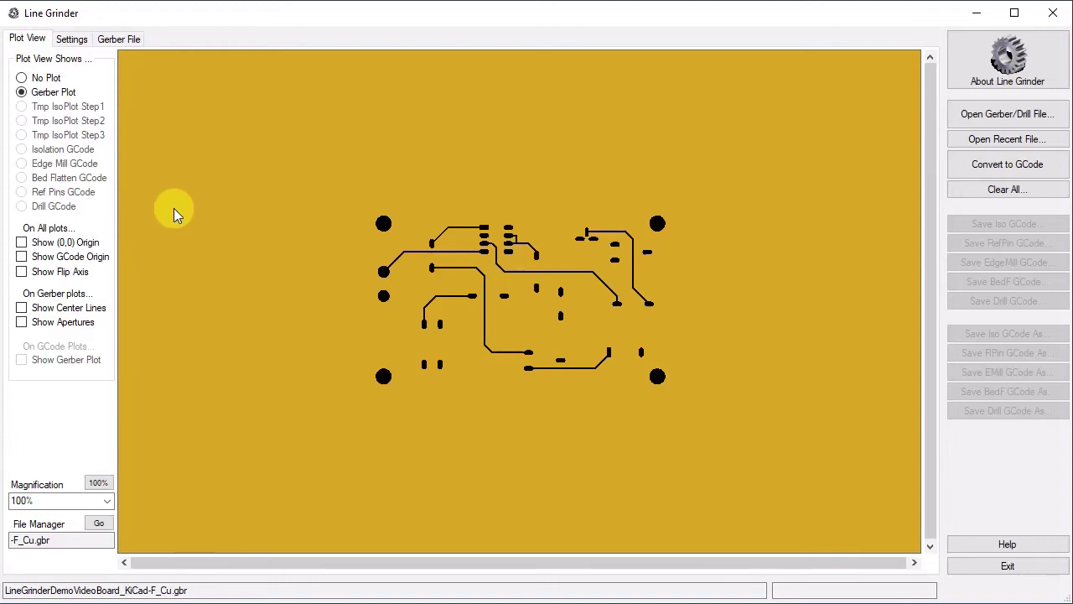
pyautogui.click(999, 166)
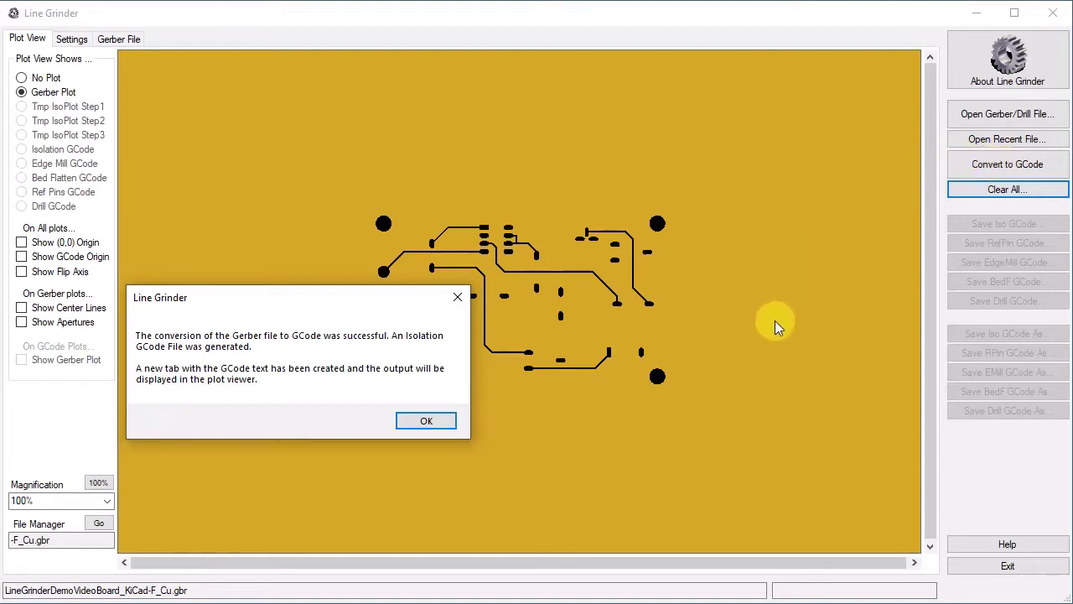
pyautogui.click(436, 420)
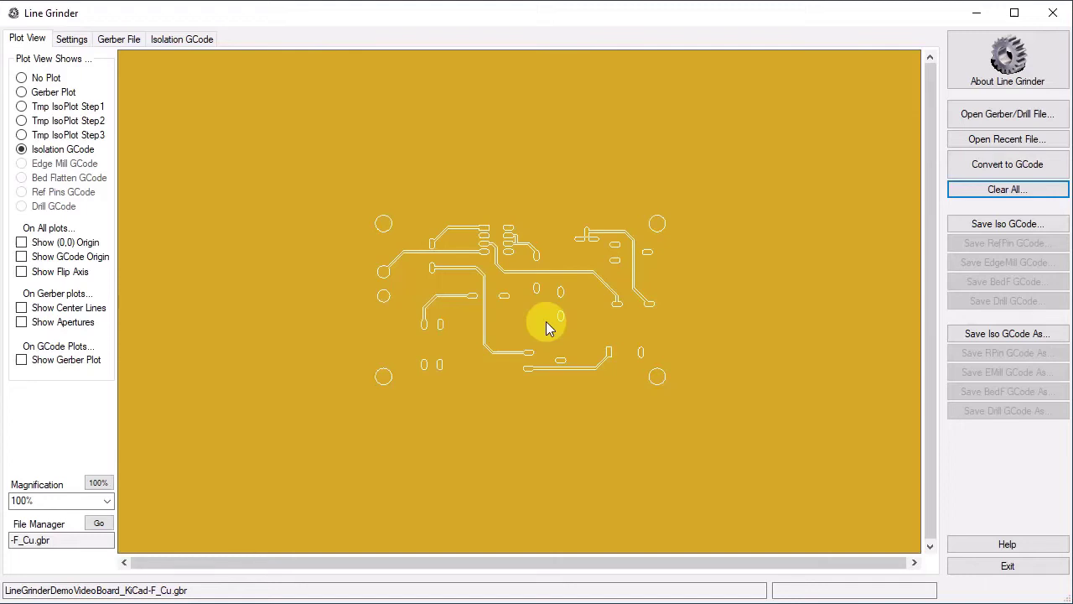
# Step: Zoom and pan the isolation plot, then set Magnification to 200%
pyautogui.scroll(5, 546, 321)
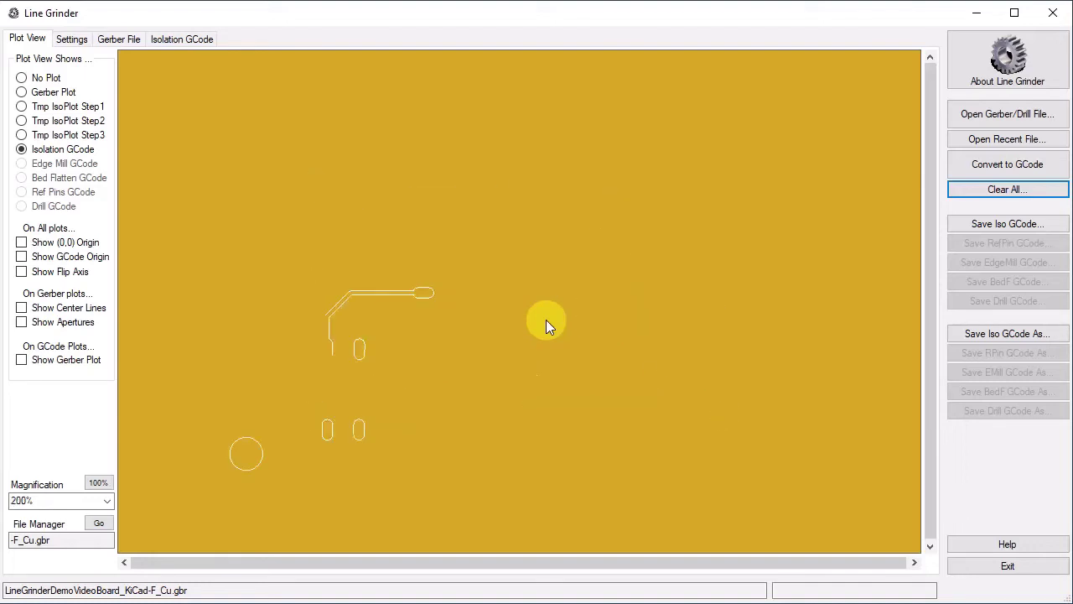
pyautogui.scroll(1, 546, 325)
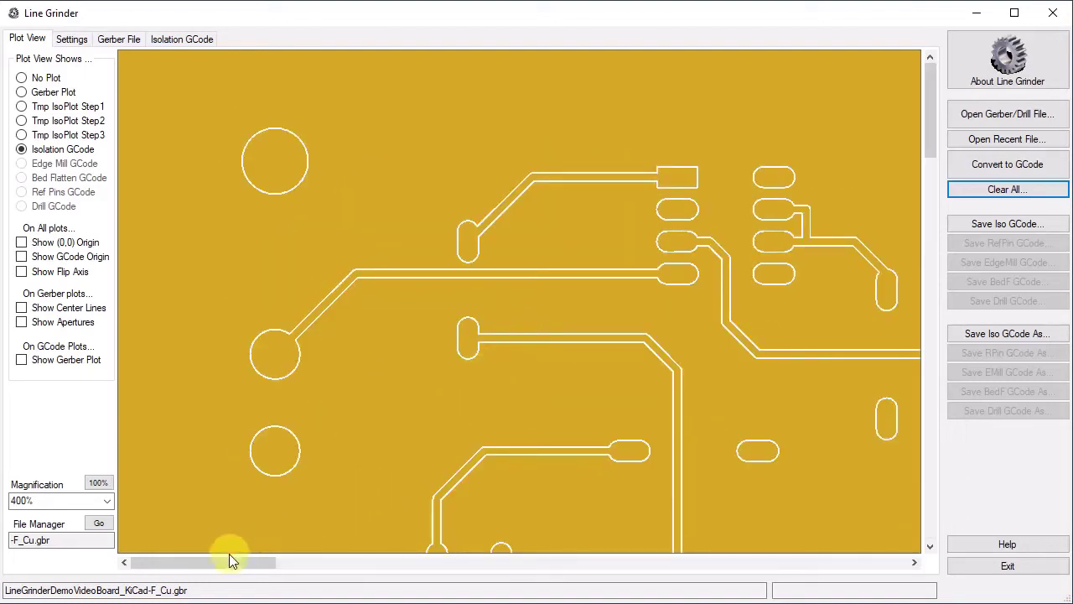
pyautogui.moveTo(233, 562); pyautogui.dragTo(629, 596)
pyautogui.moveTo(929, 144); pyautogui.dragTo(896, 340)
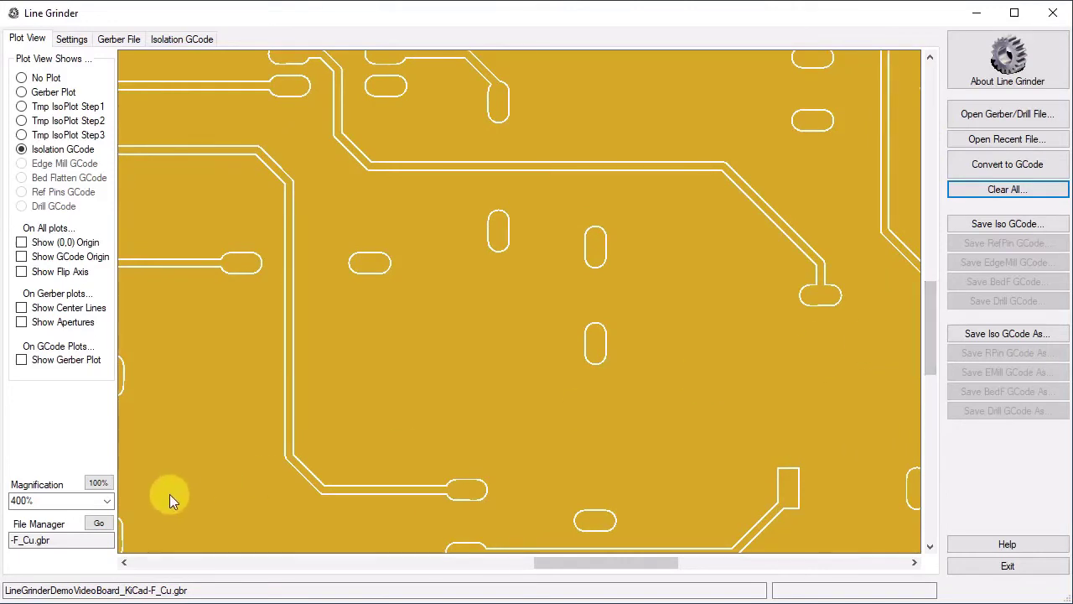
pyautogui.click(109, 500)
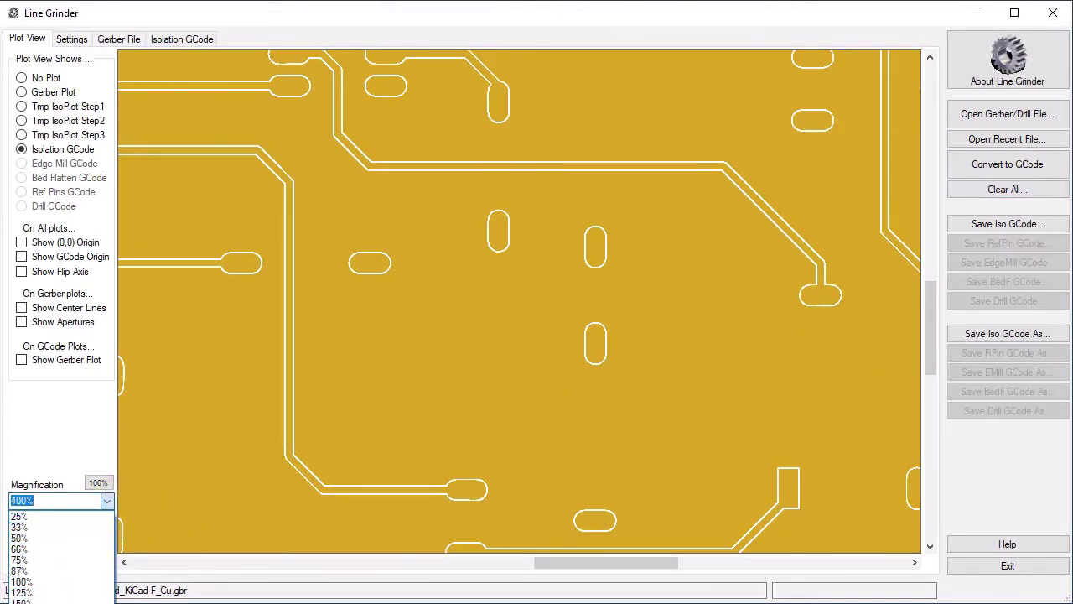
pyautogui.click(51, 603)
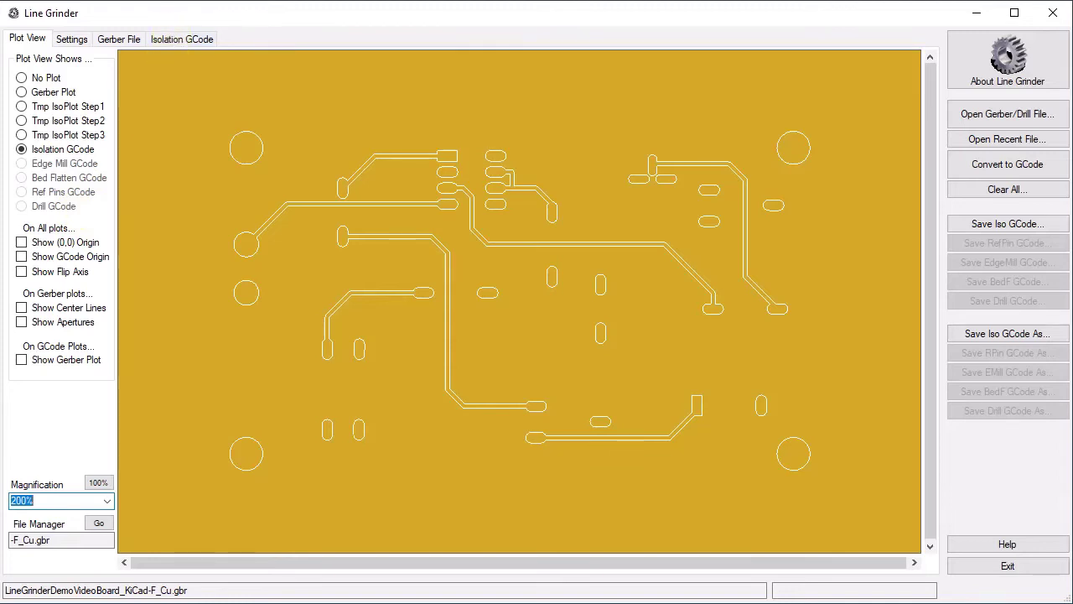
# Step: Scroll through the generated code on the Isolation GCode tab
pyautogui.click(195, 40)
pyautogui.scroll(-5, 270, 180)
pyautogui.scroll(-20, 270, 180)
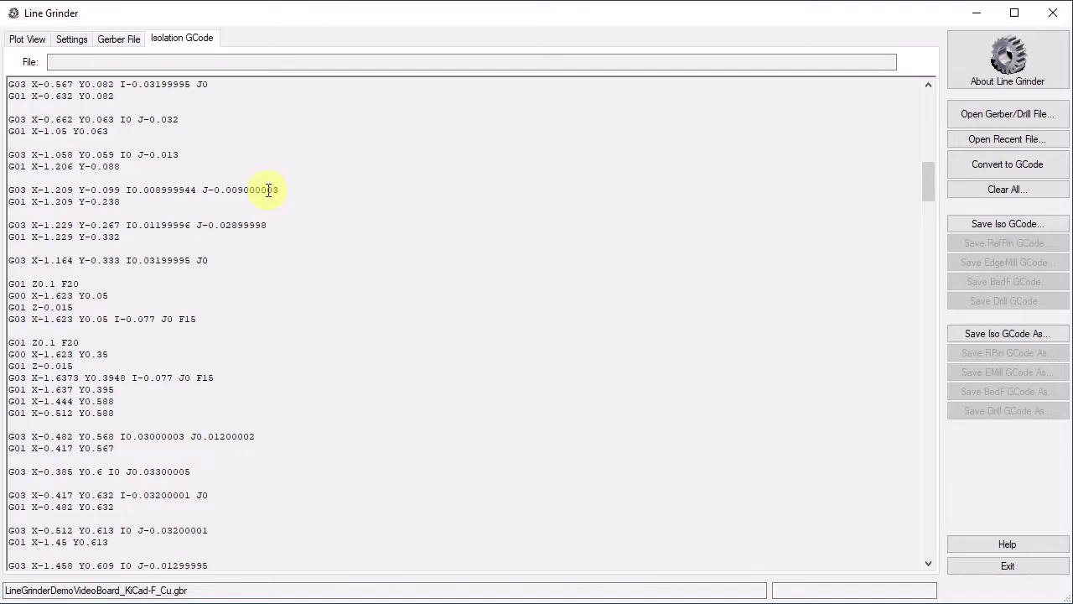
# Step: On the Plot View, enable Show (0,0) Origin and Show GCode Origin
pyautogui.click(30, 40)
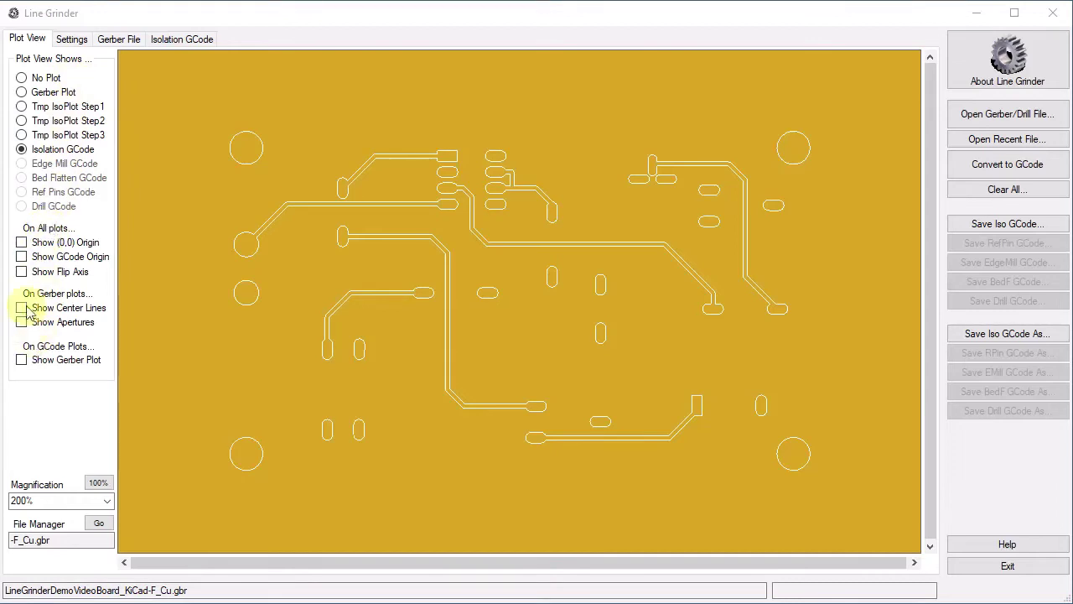
pyautogui.click(23, 244)
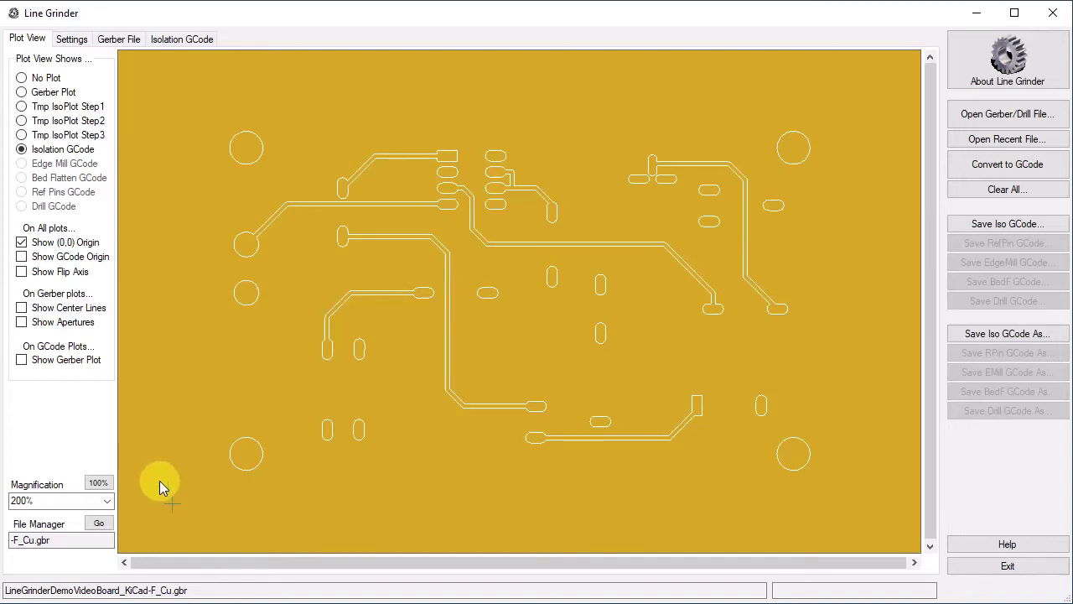
pyautogui.click(22, 257)
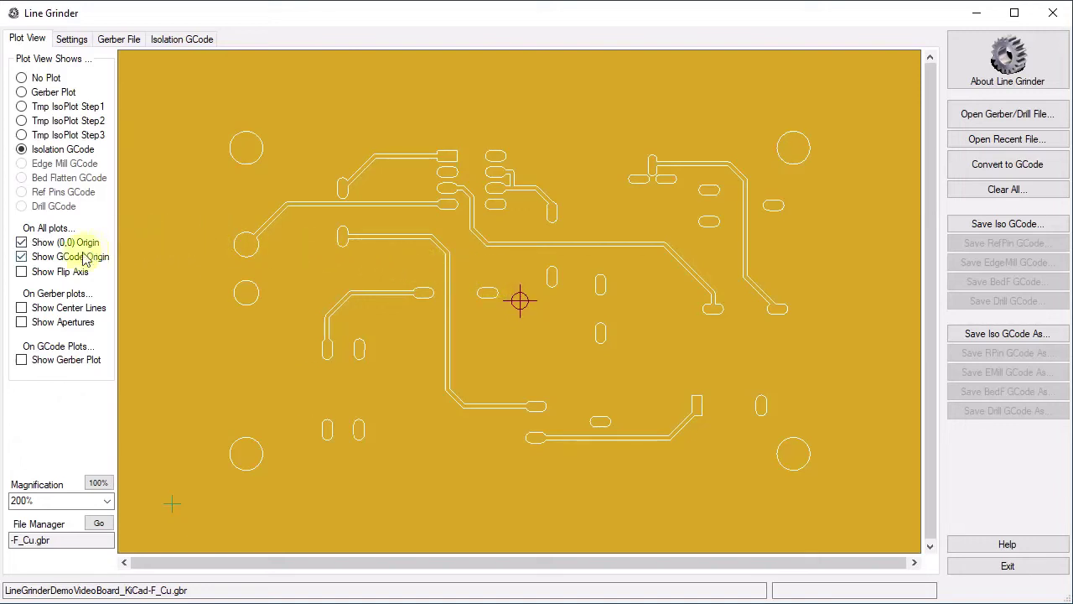
# Step: Enable Show Flip Axis and Show Gerber Plot on the plot options
pyautogui.click(21, 271)
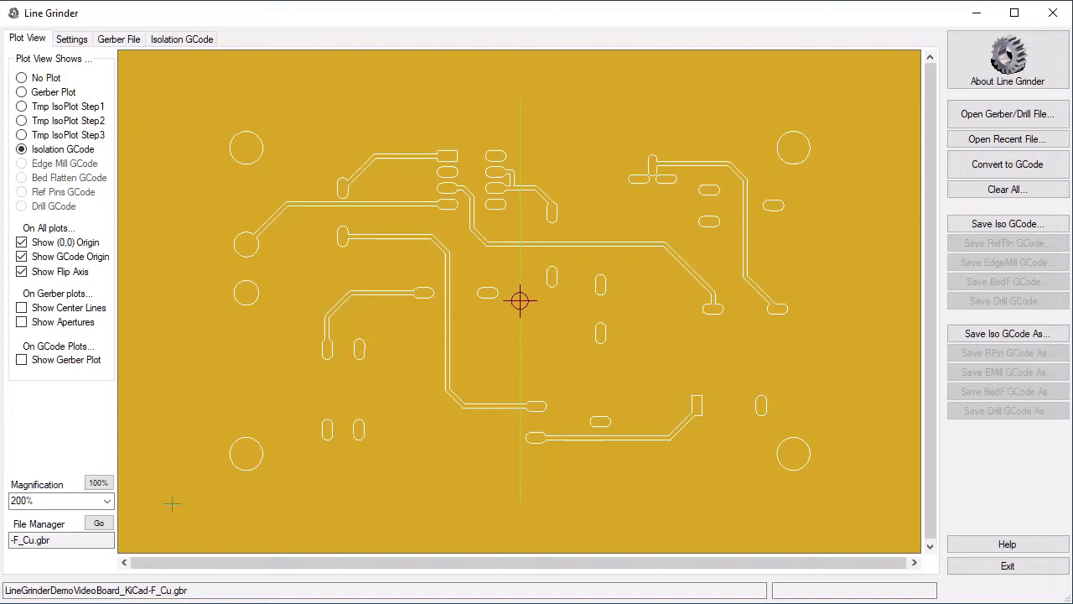
pyautogui.click(21, 359)
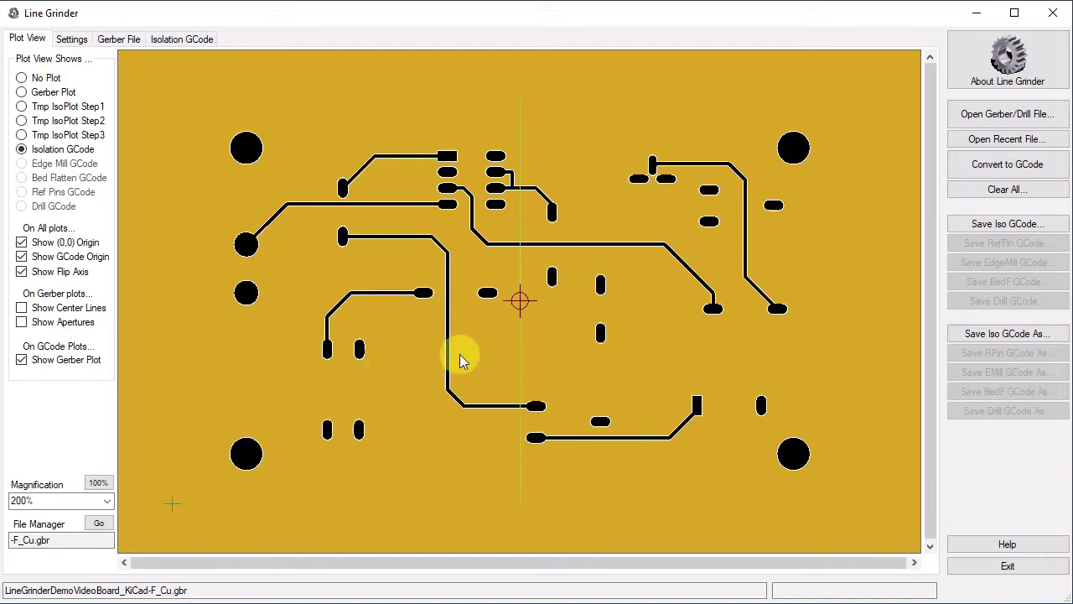
# Step: Zoom in and back out on the plot, then untick Show Gerber Plot
pyautogui.scroll(3, 459, 356)
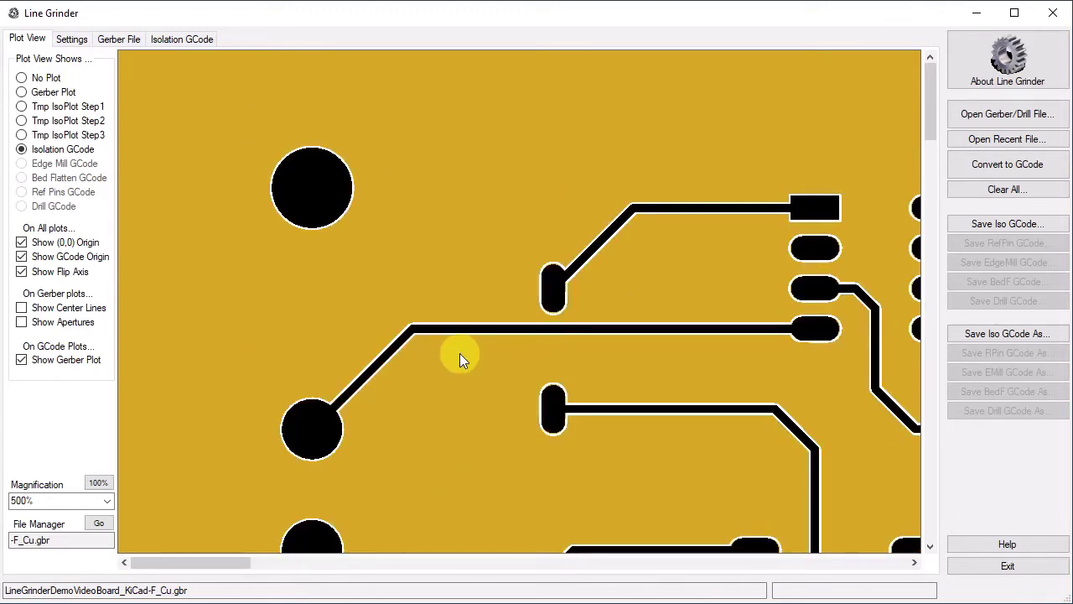
pyautogui.scroll(-3, 143, 463)
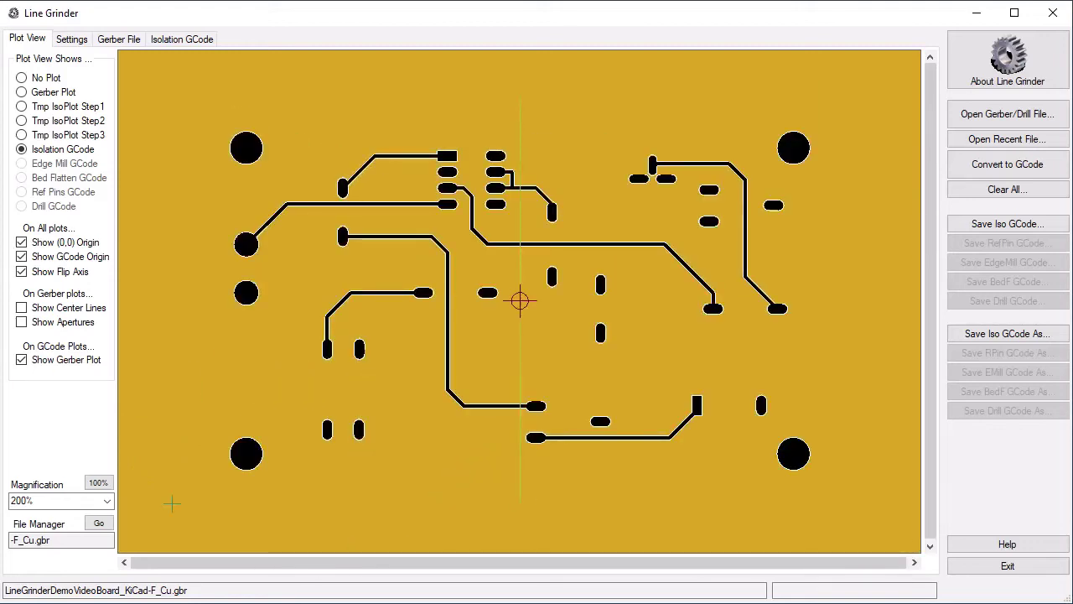
pyautogui.click(21, 359)
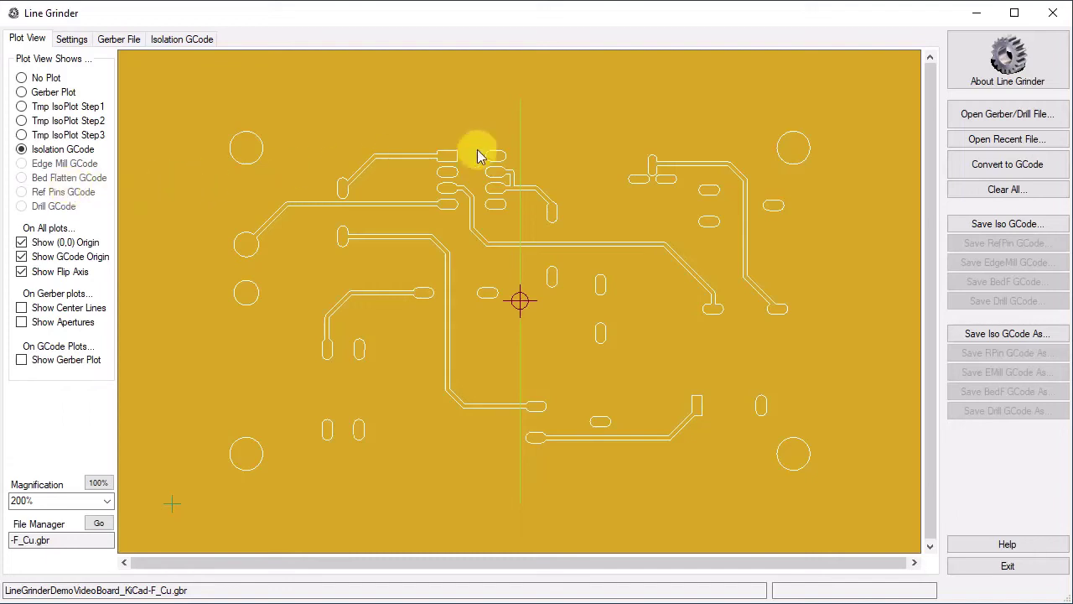
# Step: Save the isolation code as LineGrinderDemoVideoBoard_KiCad-F_Cu_ISOLATION_GCODE.ngc and confirm
pyautogui.click(1010, 226)
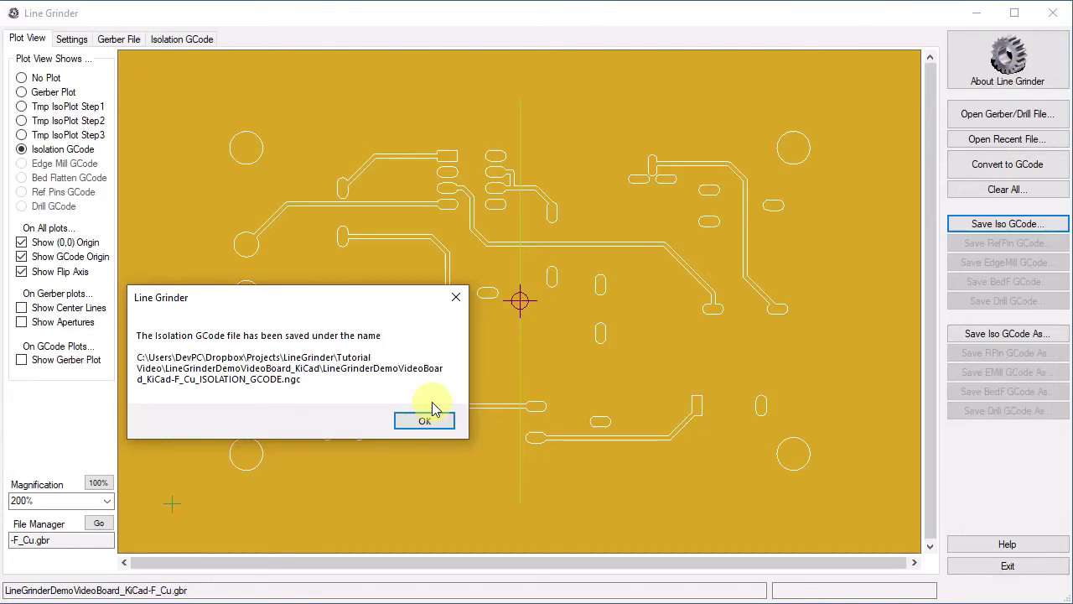
pyautogui.click(428, 419)
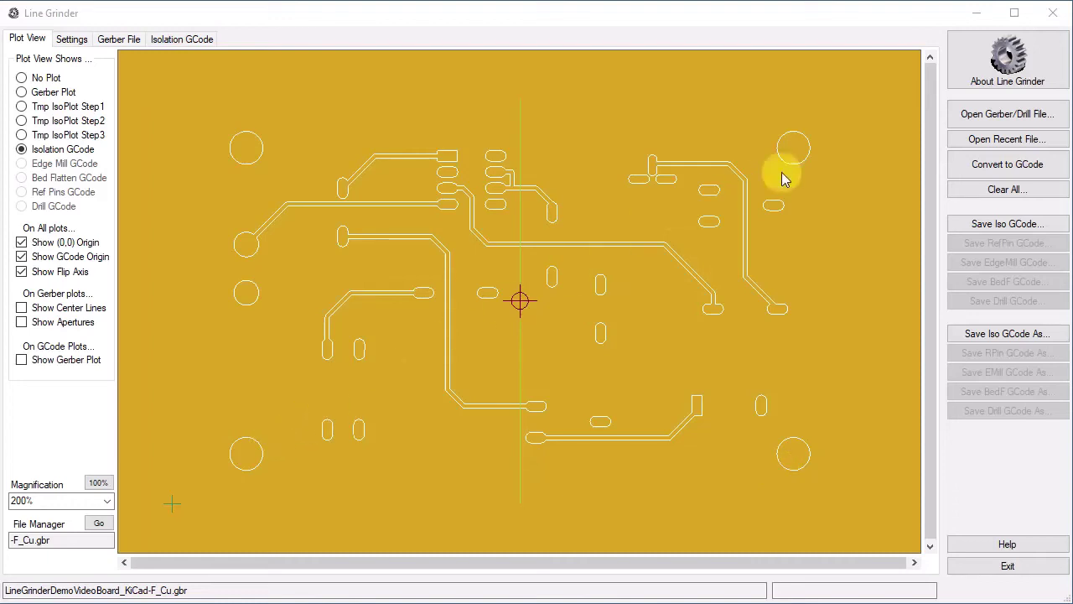
# Step: Open LineGrinderDemoVideoBoard_KiCad-B_Cu.gbr in place of the front copper board
pyautogui.click(1002, 125)
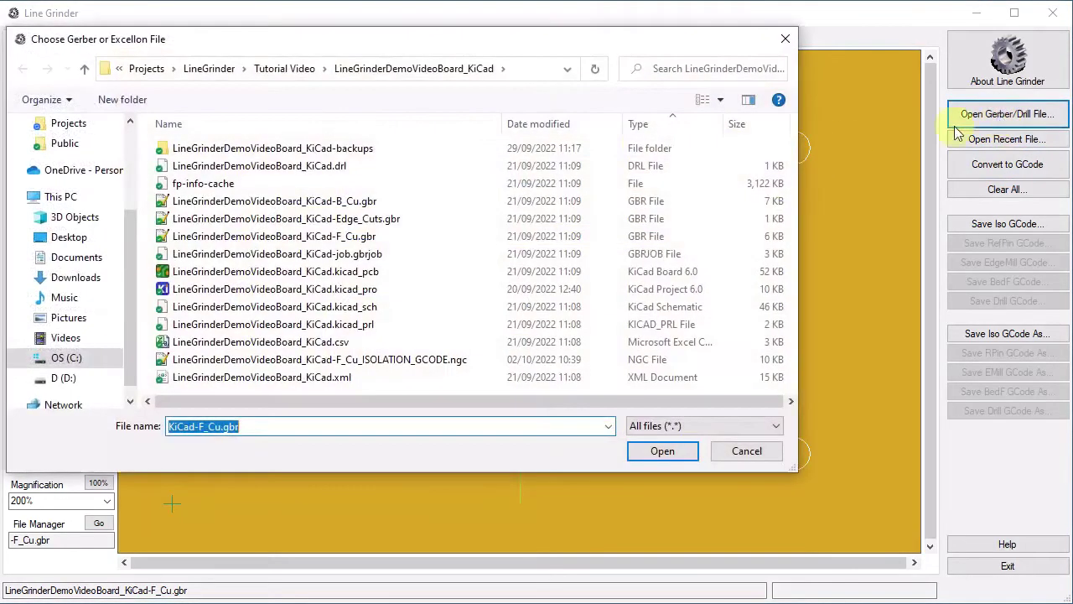
pyautogui.click(366, 203)
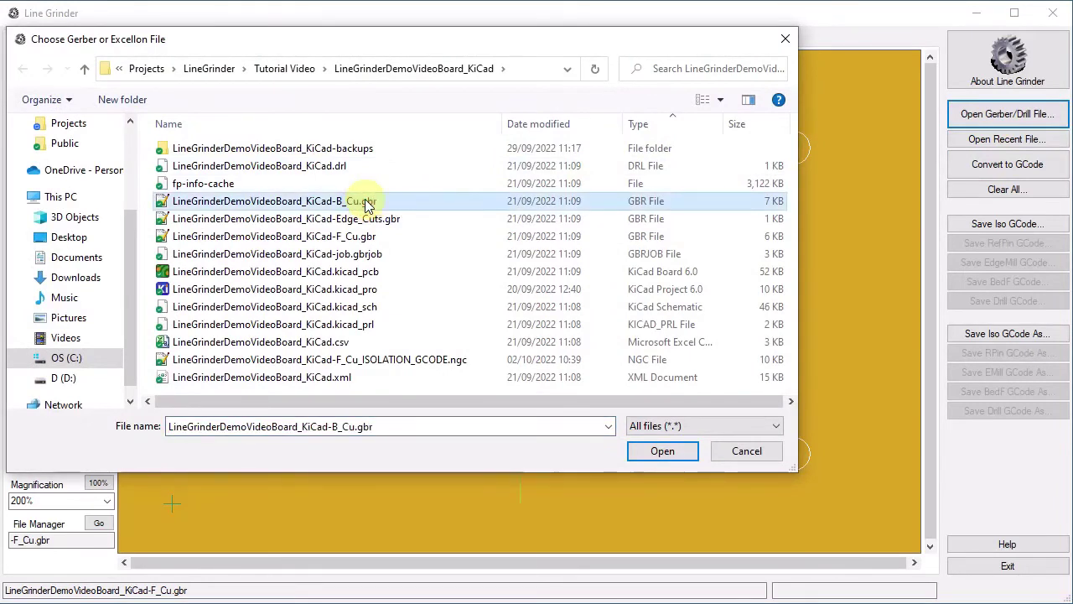
pyautogui.click(663, 452)
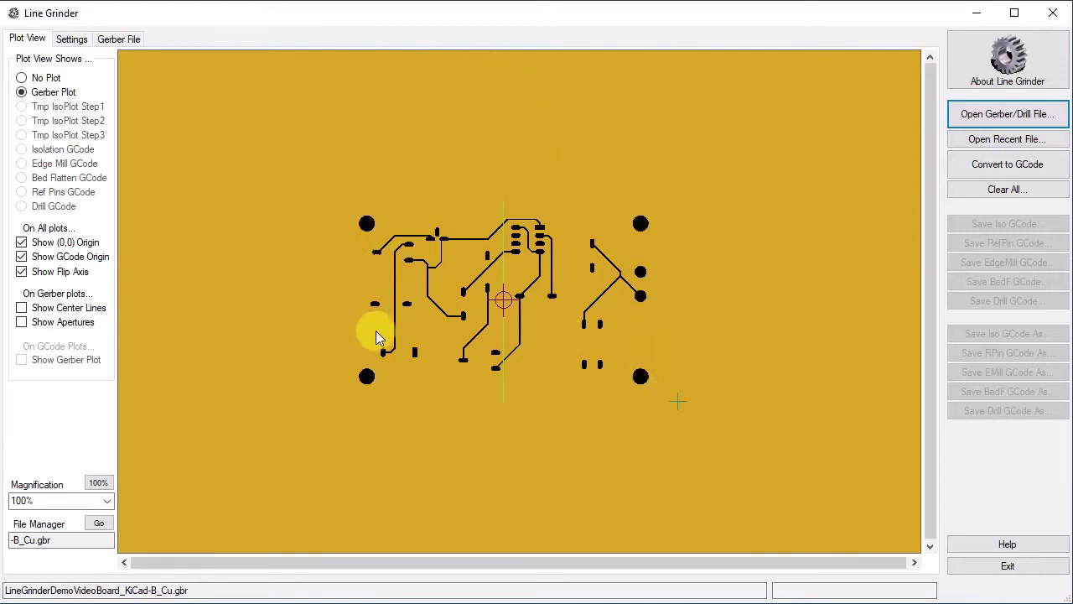
# Step: Wheel-zoom the back copper plot to 200% magnification
pyautogui.scroll(2, 378, 383)
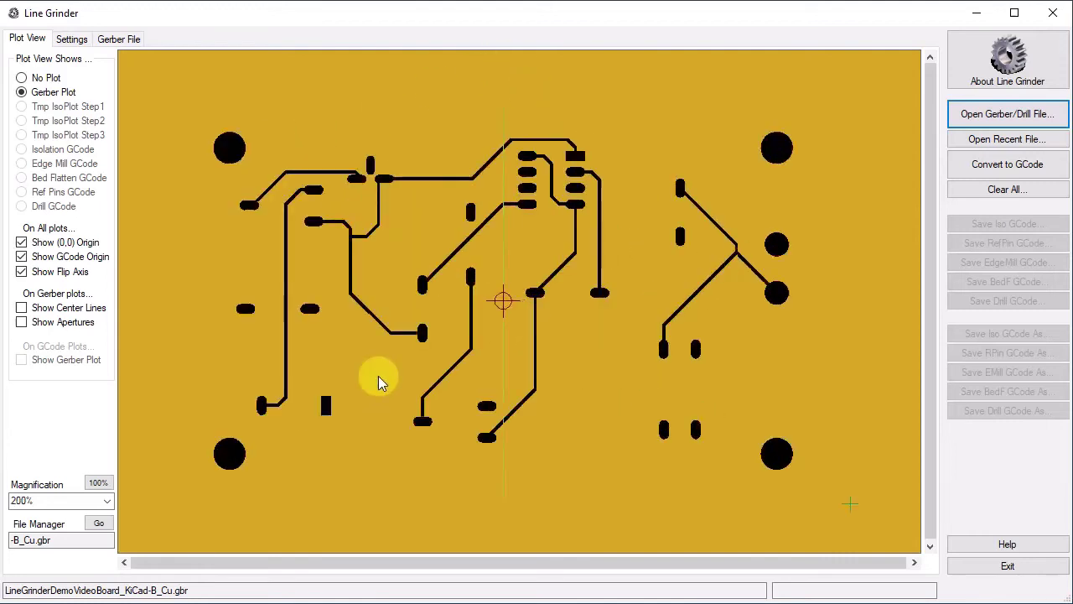
pyautogui.scroll(-1, 377, 386)
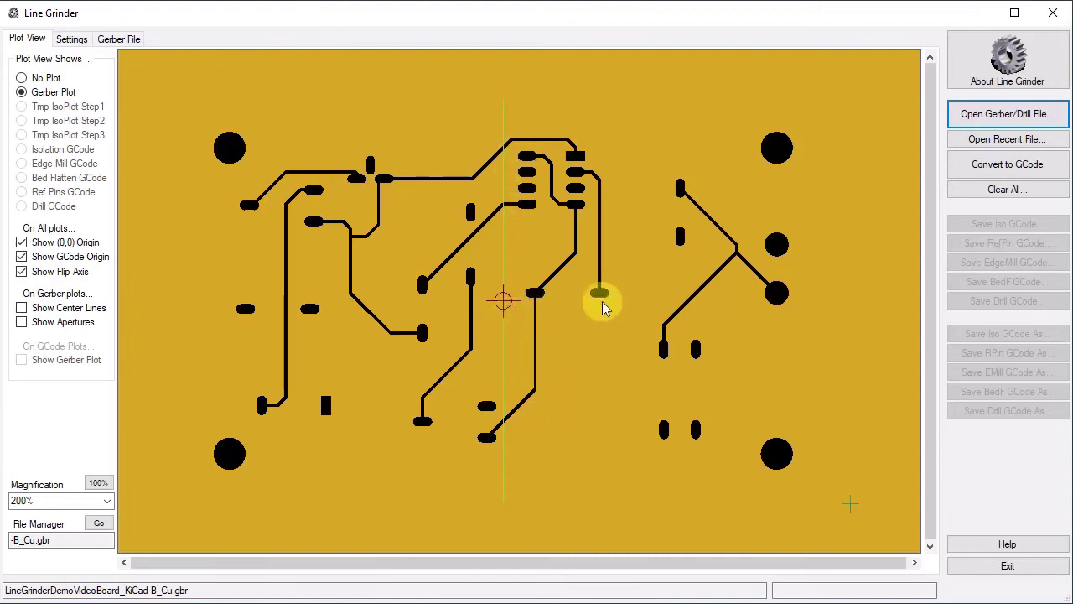
# Step: Generate isolation and reference-pin G-code from the back copper Gerber and acknowledge the success message
pyautogui.click(981, 165)
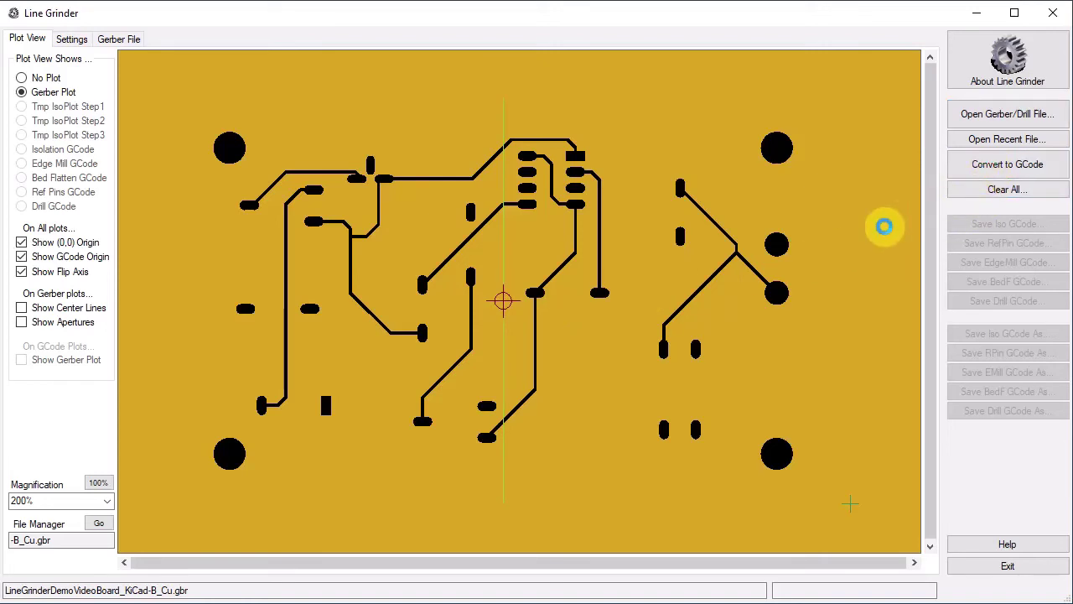
pyautogui.click(443, 420)
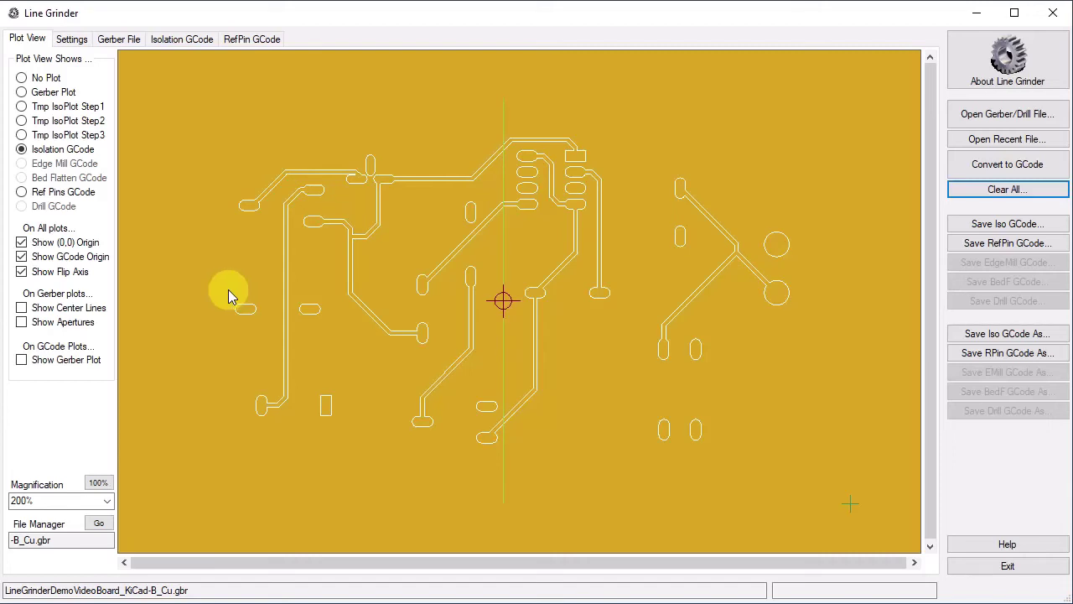
# Step: Review the isolation and RefPin G-code listings, then return to the isolation plot view
pyautogui.click(165, 37)
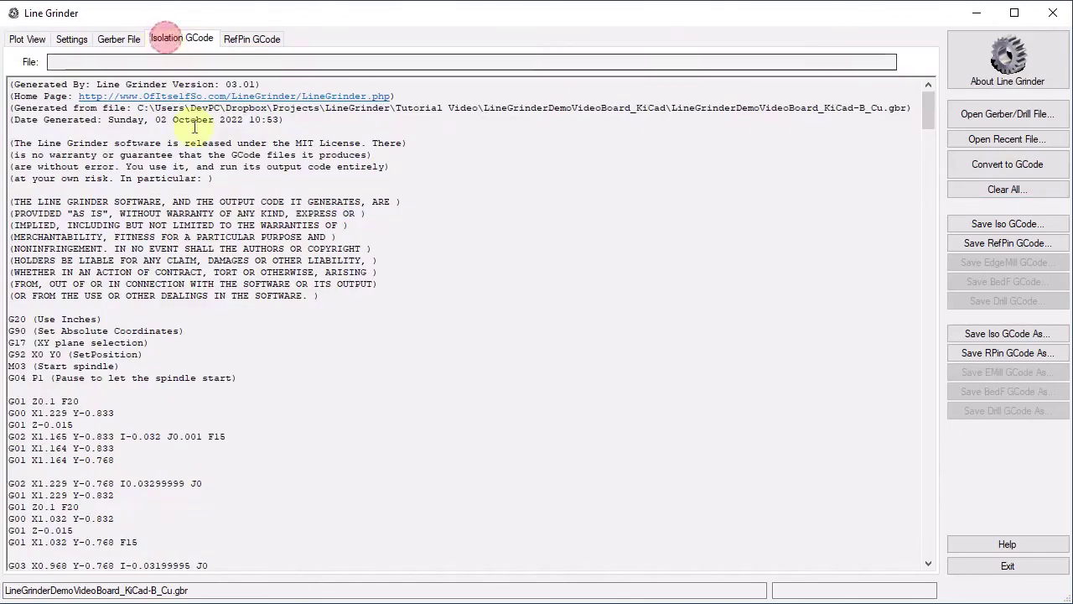
pyautogui.scroll(-20, 274, 281)
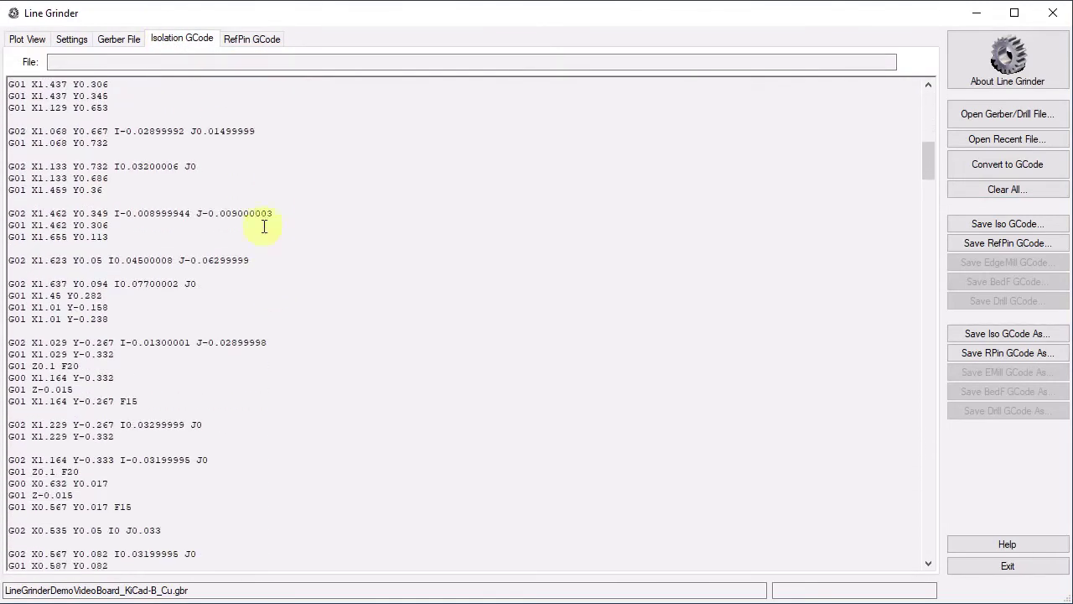
pyautogui.click(251, 38)
pyautogui.scroll(-3, 278, 282)
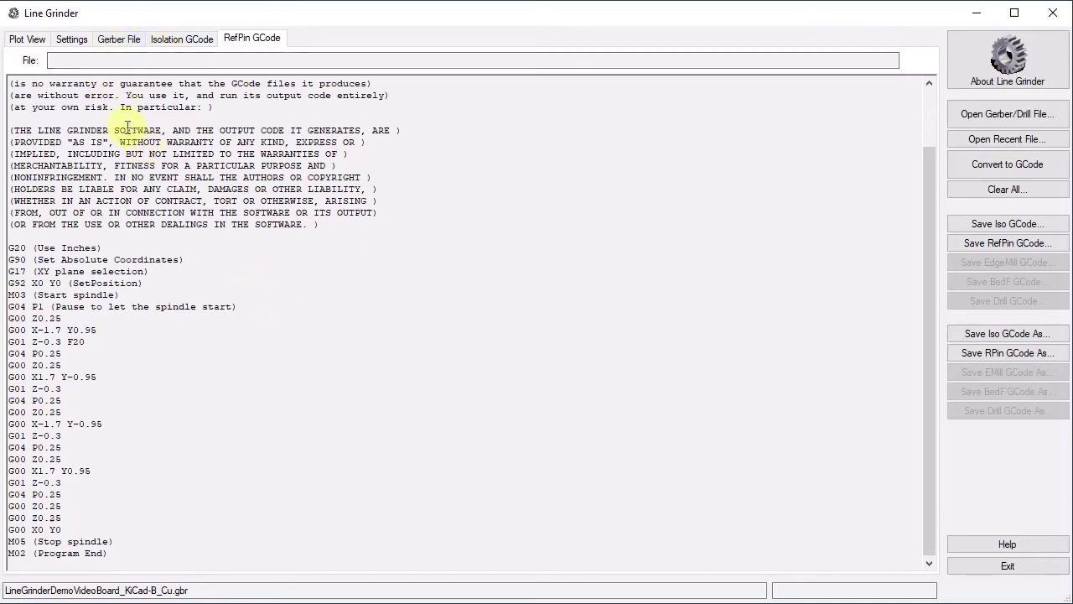
pyautogui.click(27, 38)
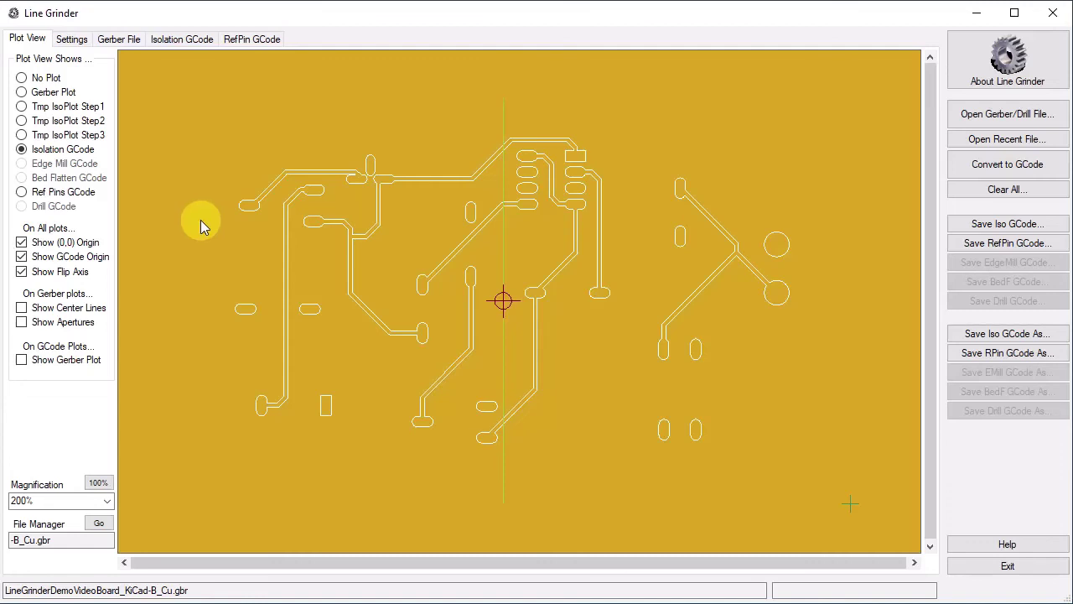
# Step: Save the back copper isolation G-code and reference-pin G-code files, confirming each save
pyautogui.click(983, 226)
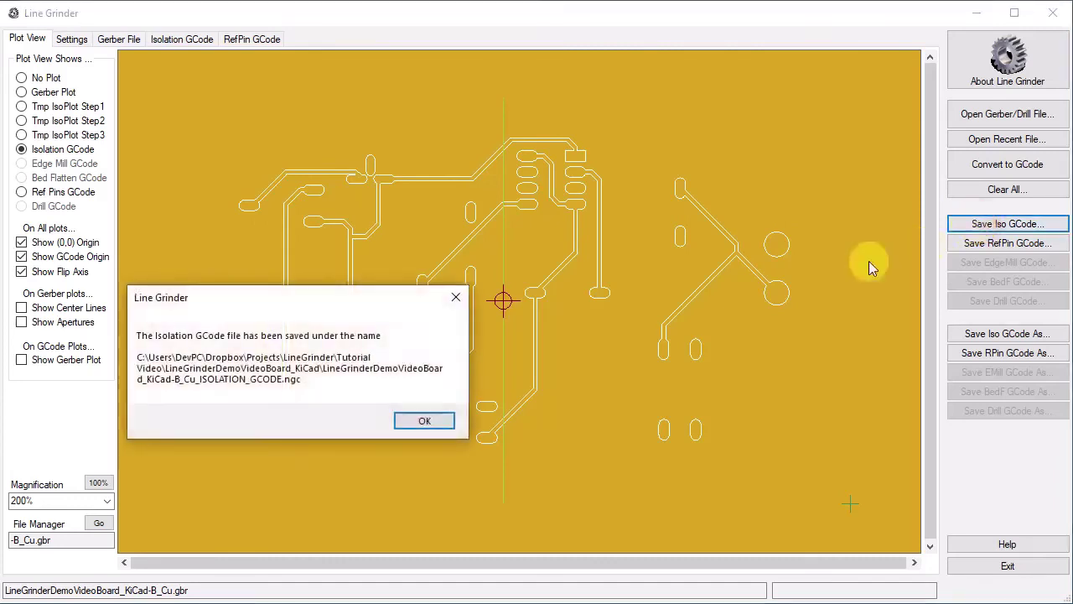
pyautogui.click(413, 422)
pyautogui.click(979, 245)
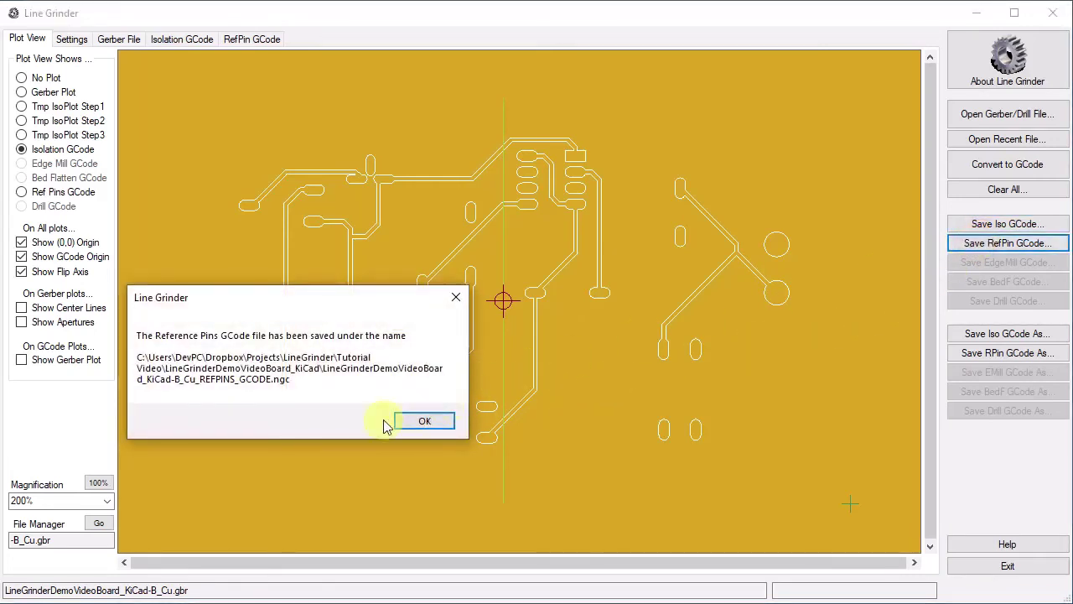
pyautogui.click(425, 423)
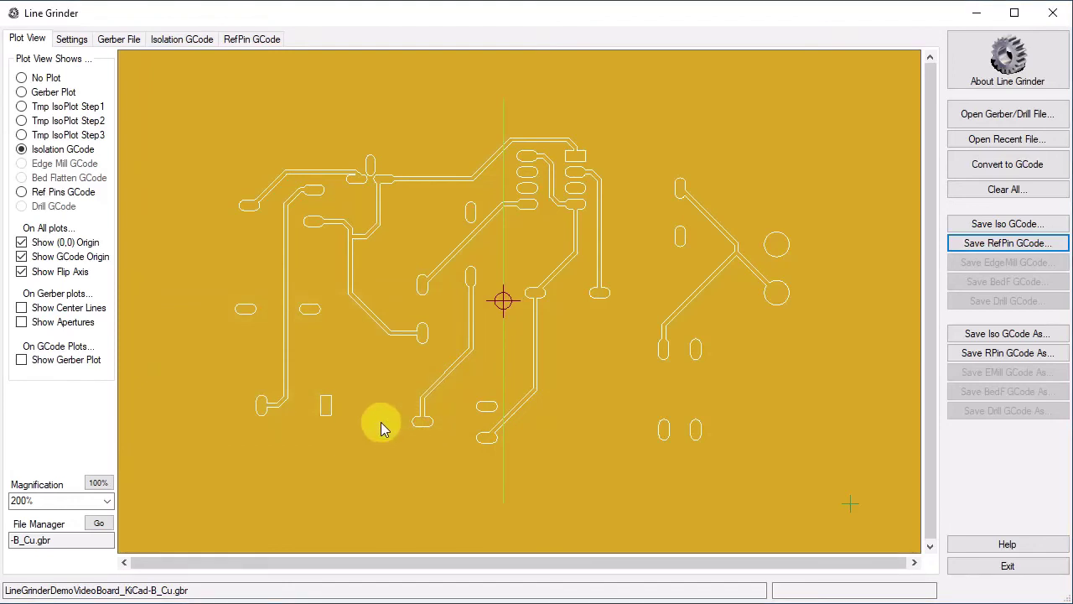
pyautogui.click(1007, 114)
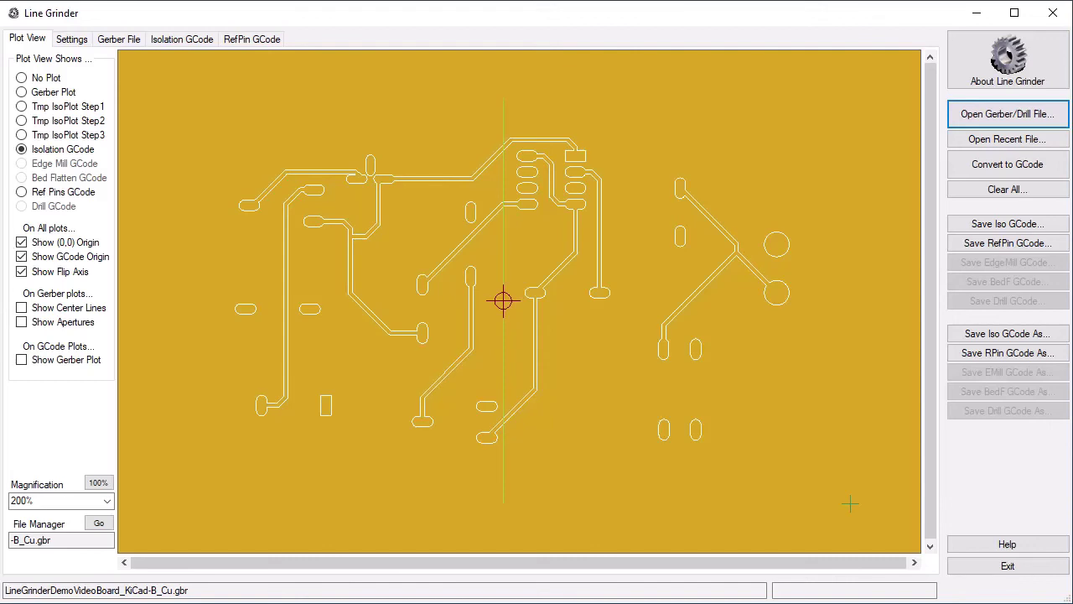
# Step: Load LineGrinderDemoVideoBoard_KiCad-Edge_Cuts.gbr so the rectangular board outline is plotted
pyautogui.click(1000, 120)
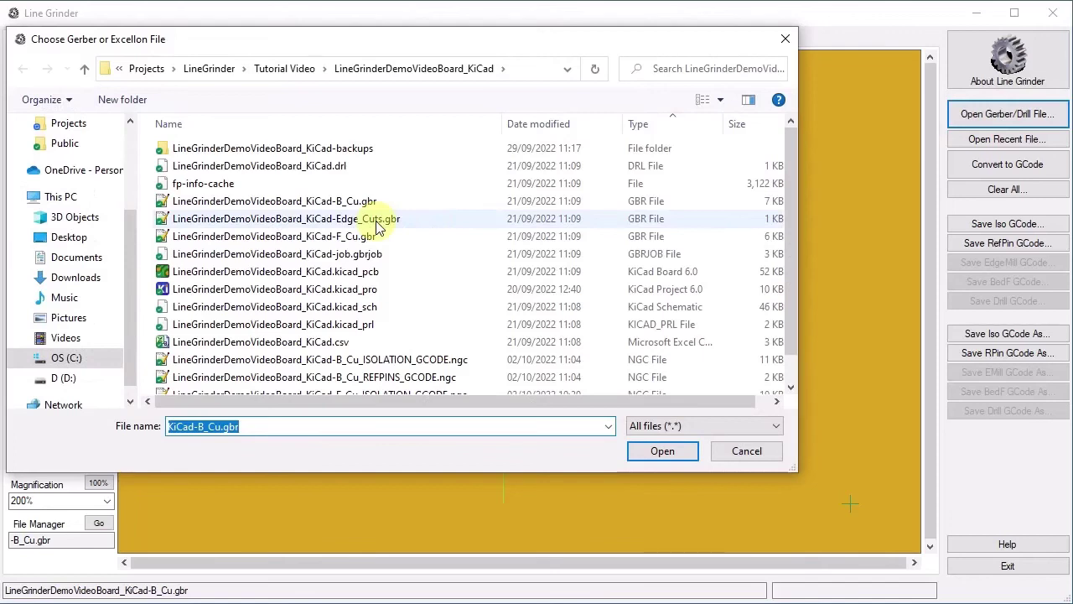
pyautogui.click(377, 226)
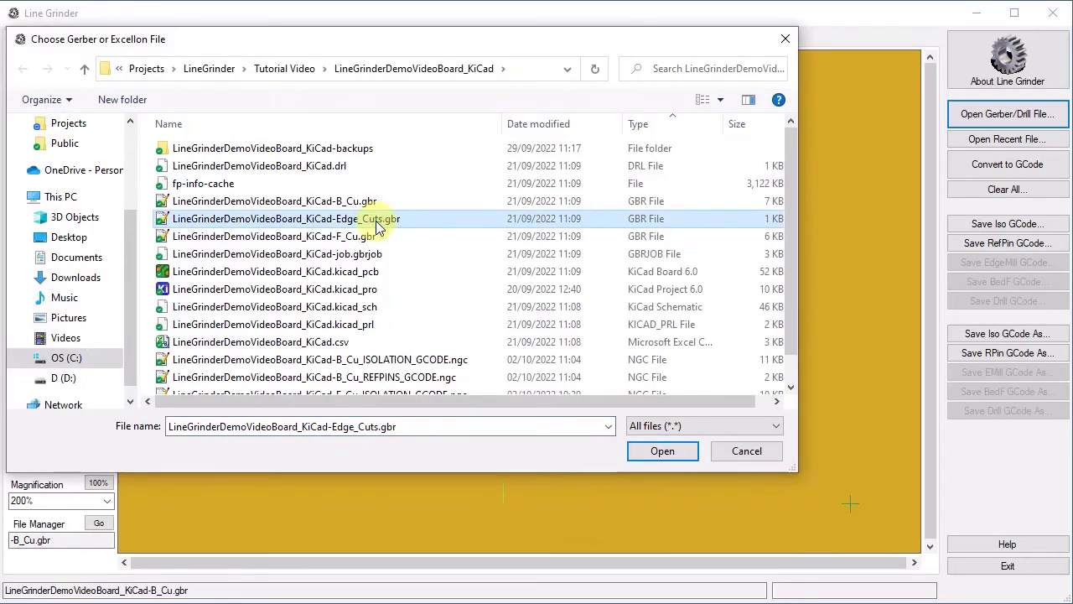
pyautogui.click(659, 451)
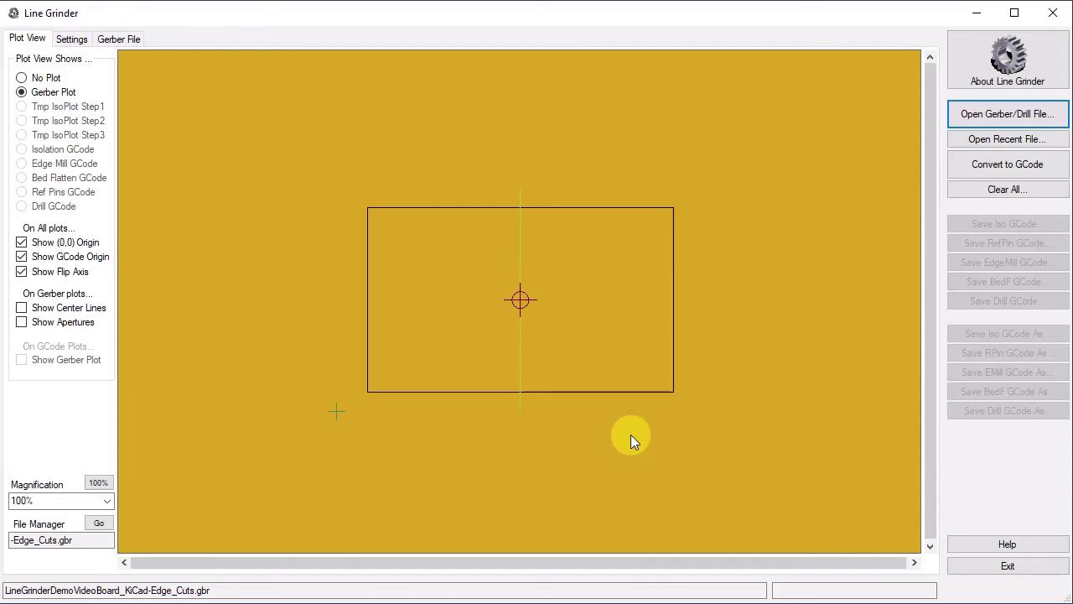
# Step: Generate edge-mill and bed-flattening G-code from the Edge_Cuts outline, showing four tab gaps
pyautogui.click(1015, 163)
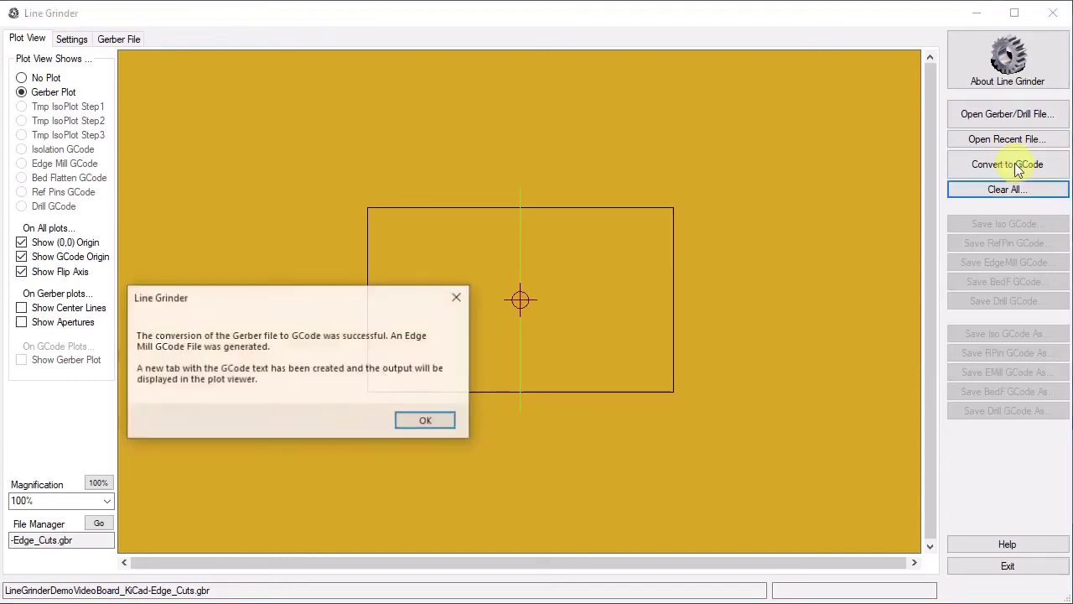
pyautogui.click(426, 420)
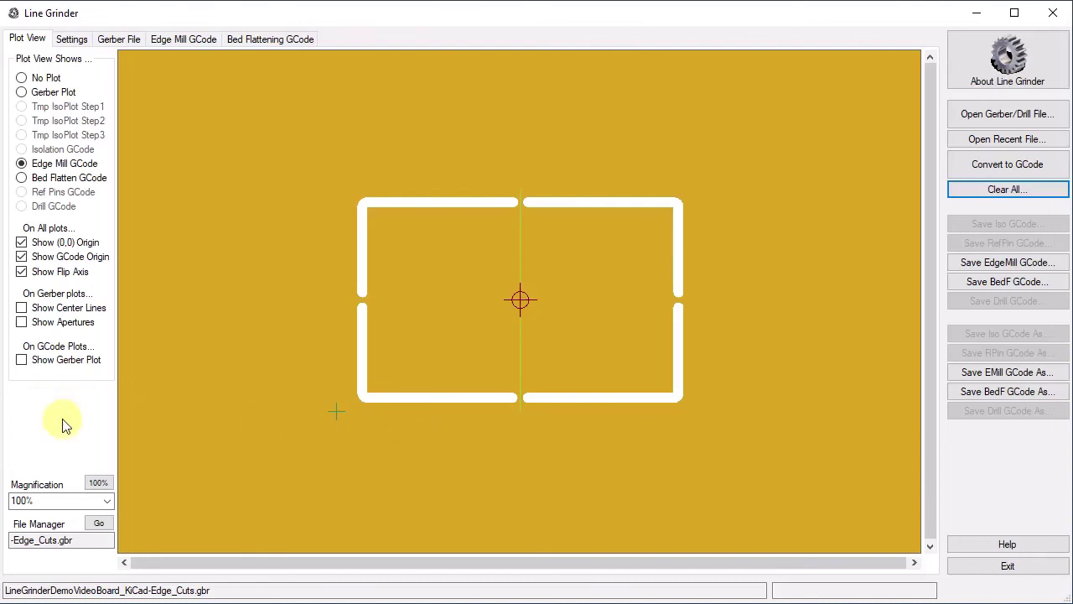
# Step: Turn on Show Gerber Plot, then save EDGEMILL_GCODE.ngc and BEDFLATTEN_GCODE.ngc
pyautogui.click(22, 363)
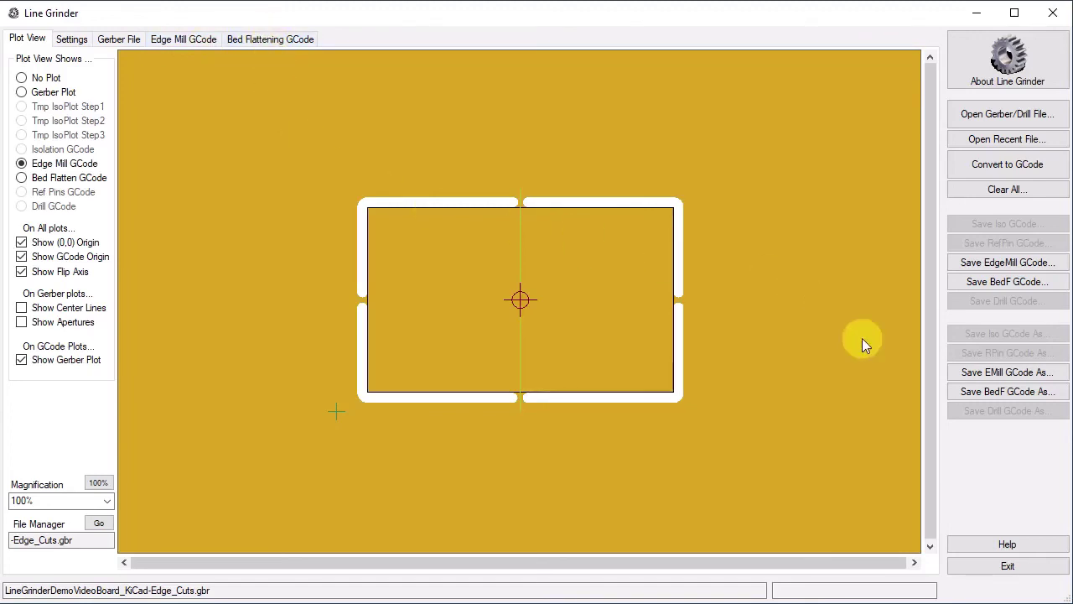
pyautogui.click(998, 264)
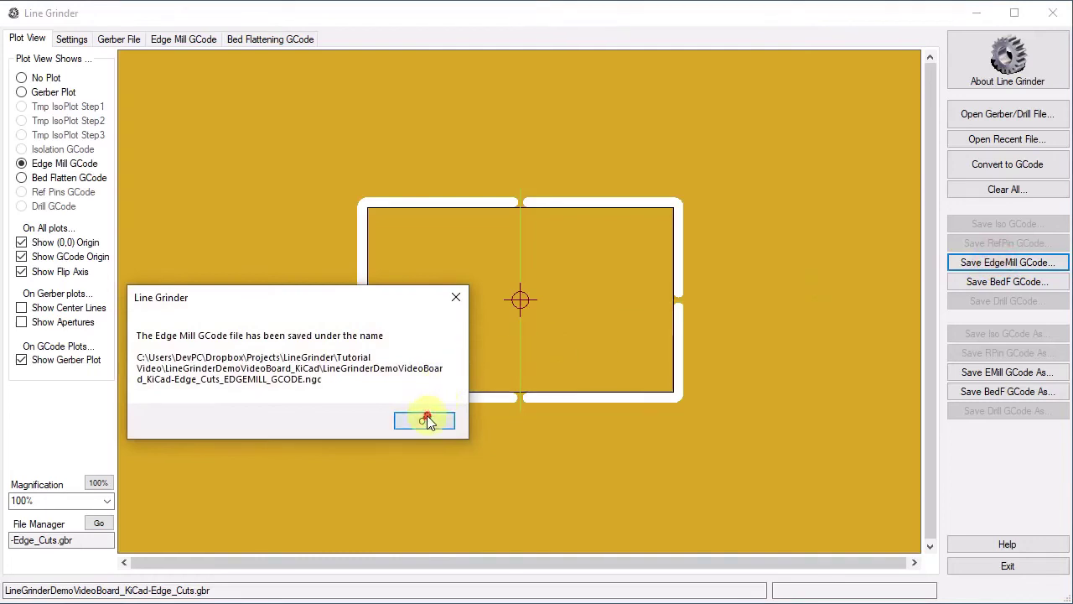
pyautogui.click(425, 421)
pyautogui.click(1019, 283)
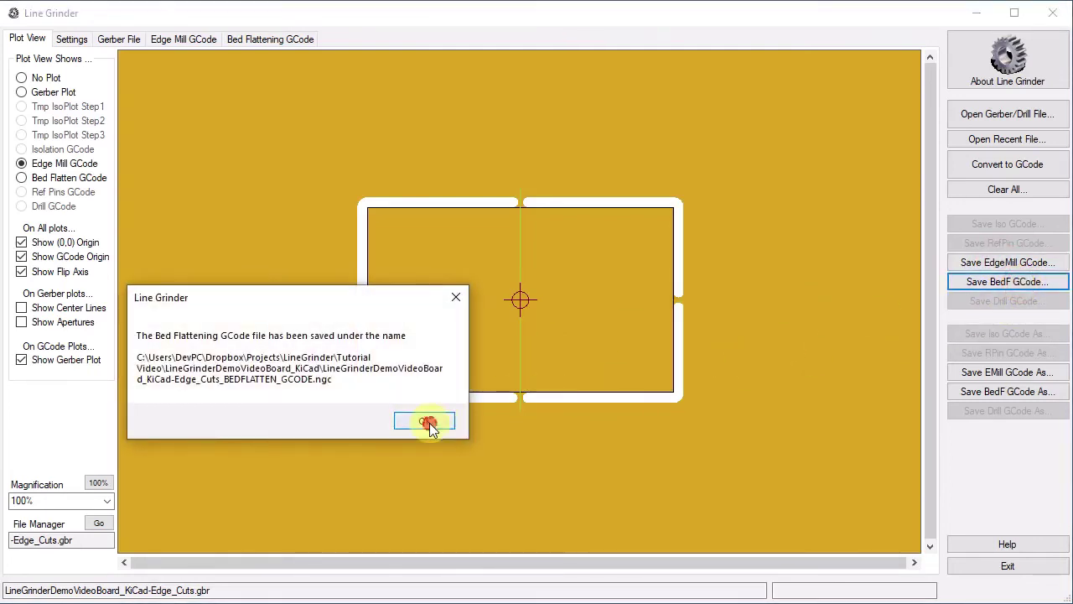
pyautogui.click(428, 424)
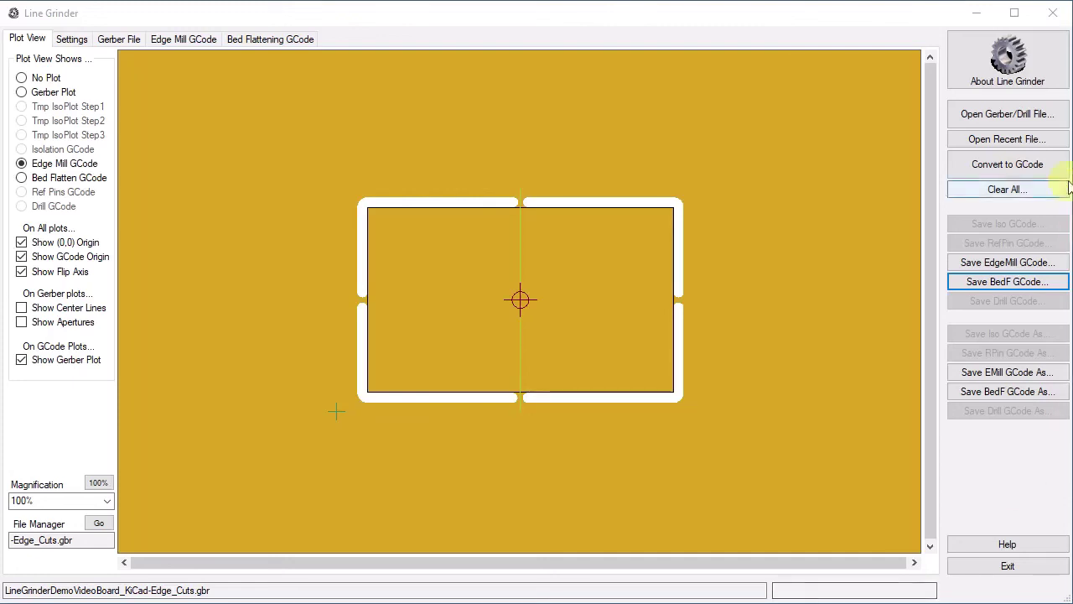
# Step: Load the drill file LineGrinderDemoVideoBoard_KiCad.drl to plot its holes and corner pins
pyautogui.click(1041, 117)
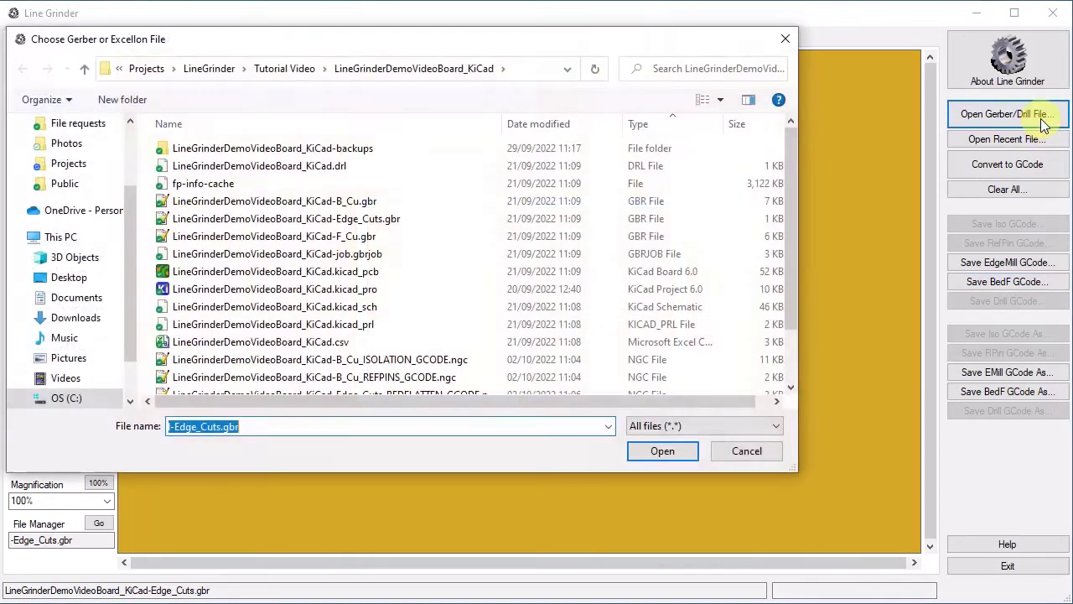
pyautogui.click(351, 166)
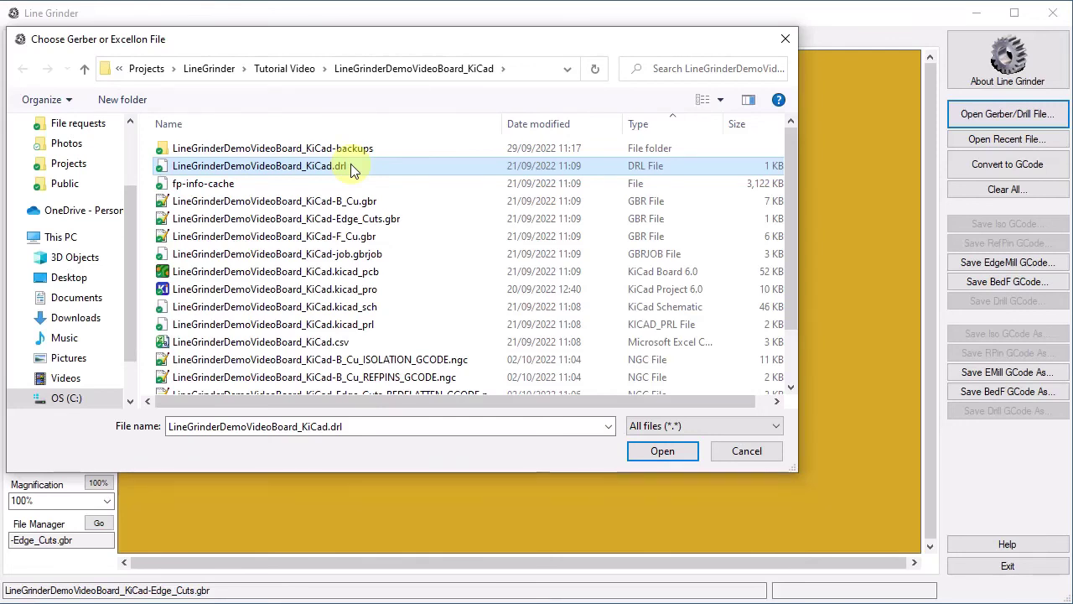
pyautogui.click(657, 451)
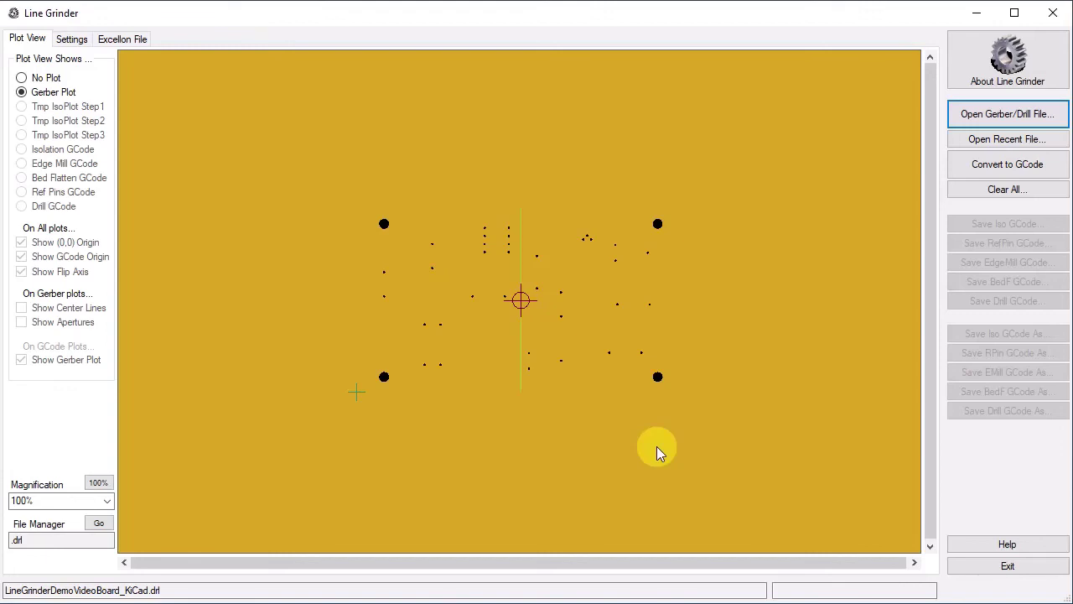
# Step: Generate drill G-code from LineGrinderDemoVideoBoard_KiCad.drl and acknowledge the success message
pyautogui.click(981, 166)
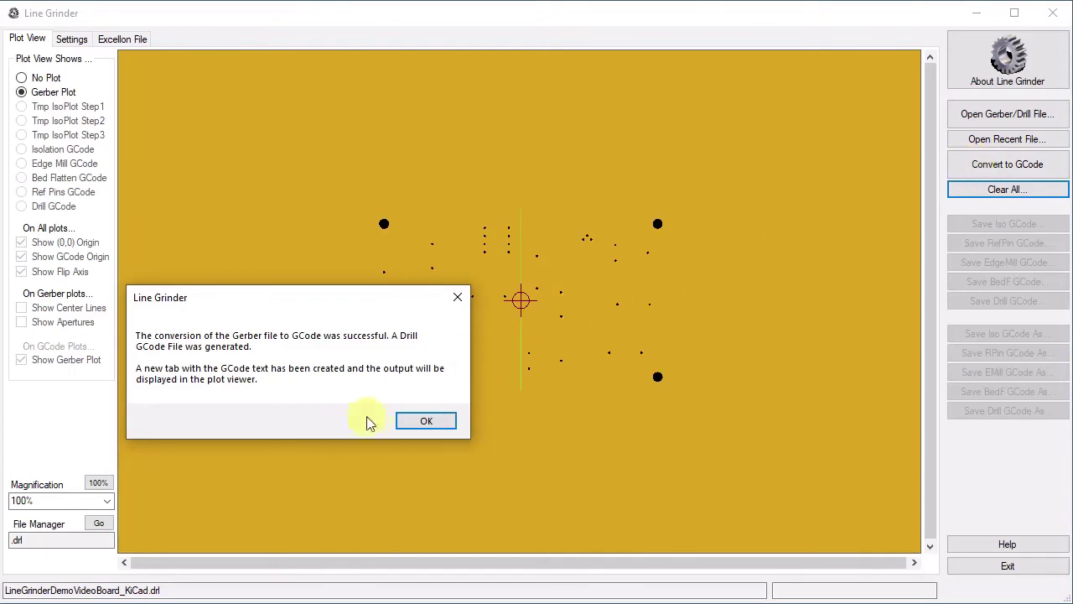
pyautogui.click(425, 419)
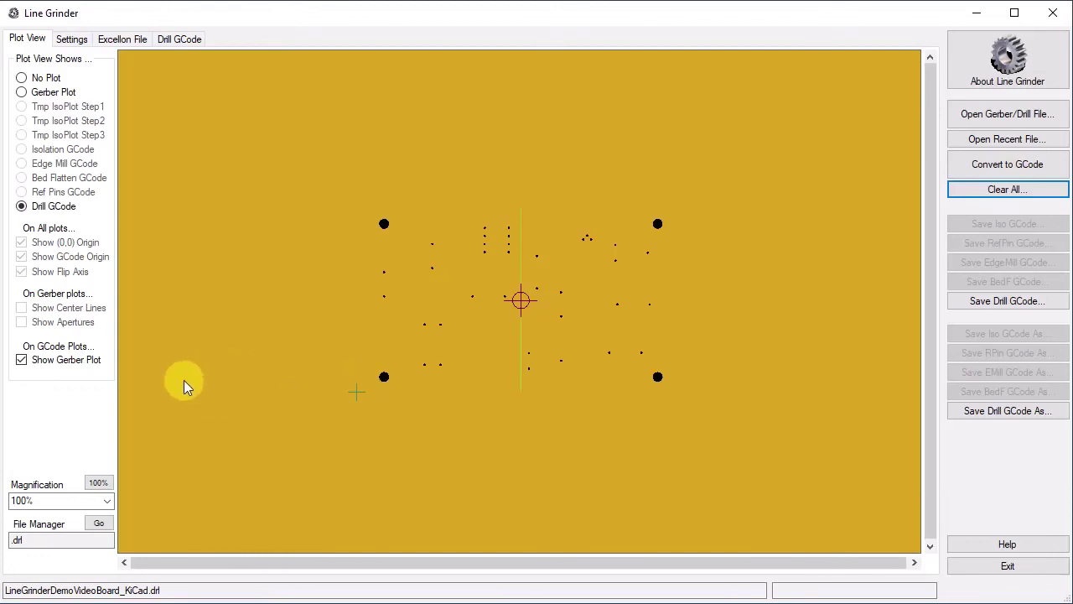
# Step: Uncheck Show Gerber Plot so only the drill G-code hole positions are plotted
pyautogui.click(22, 360)
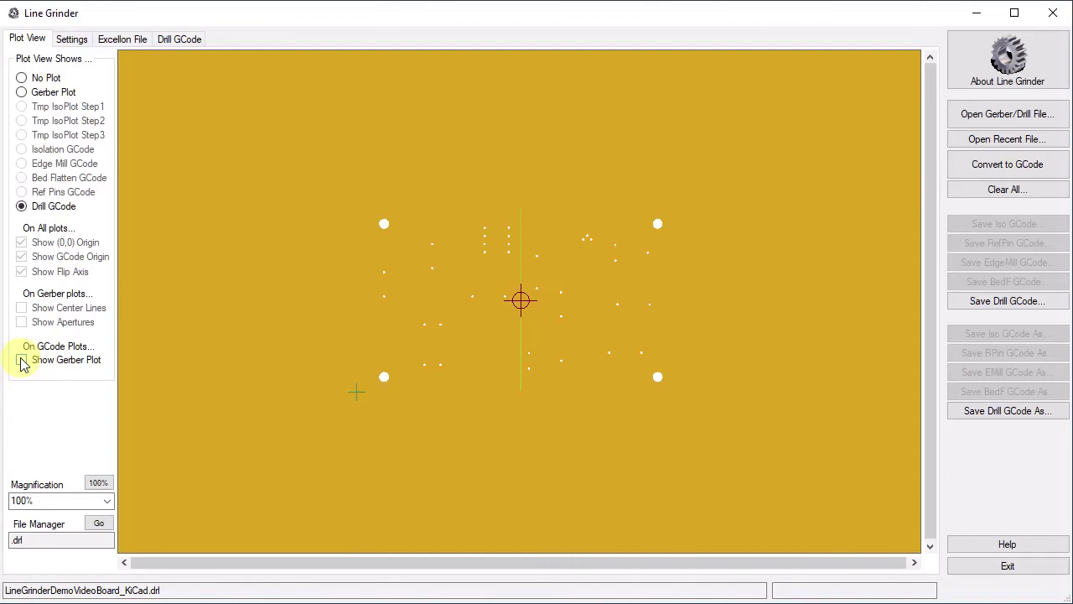